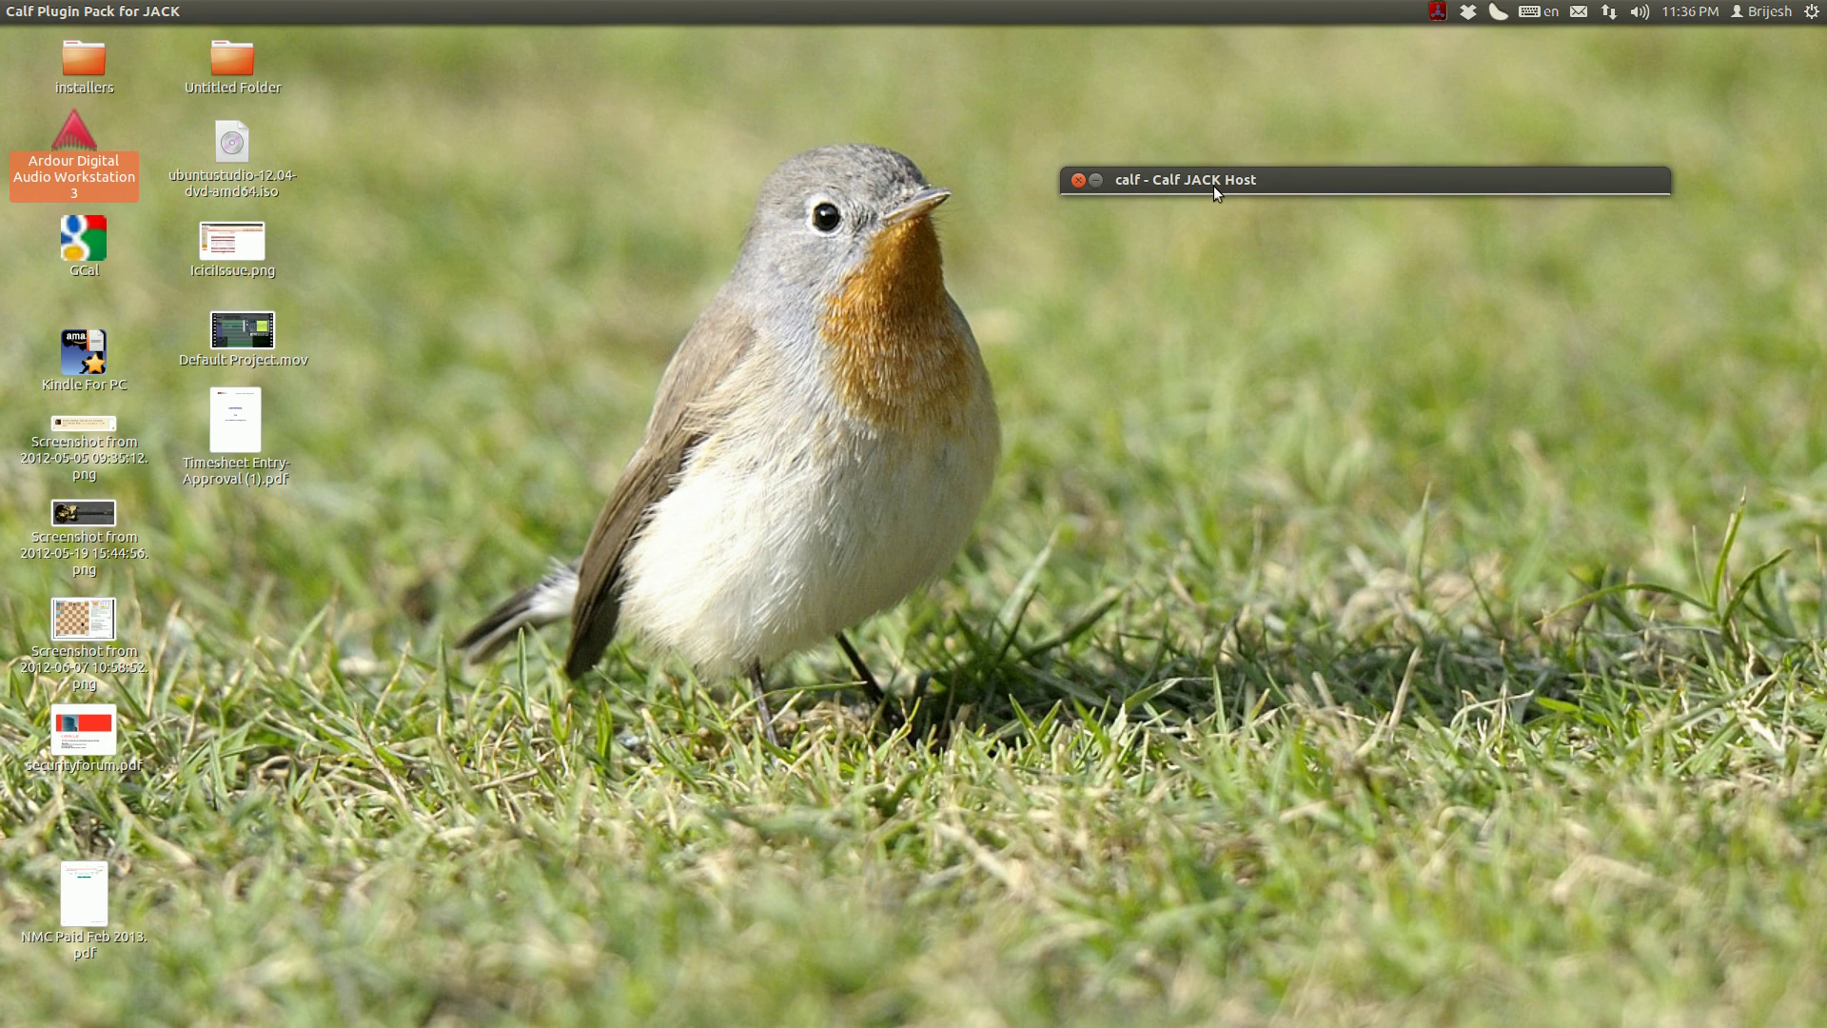
# Add an Equalizer 8 Band plugin to the Calf JACK host and open its editor maximized
pyautogui.moveTo(755, 6)
pyautogui.click(157, 10)
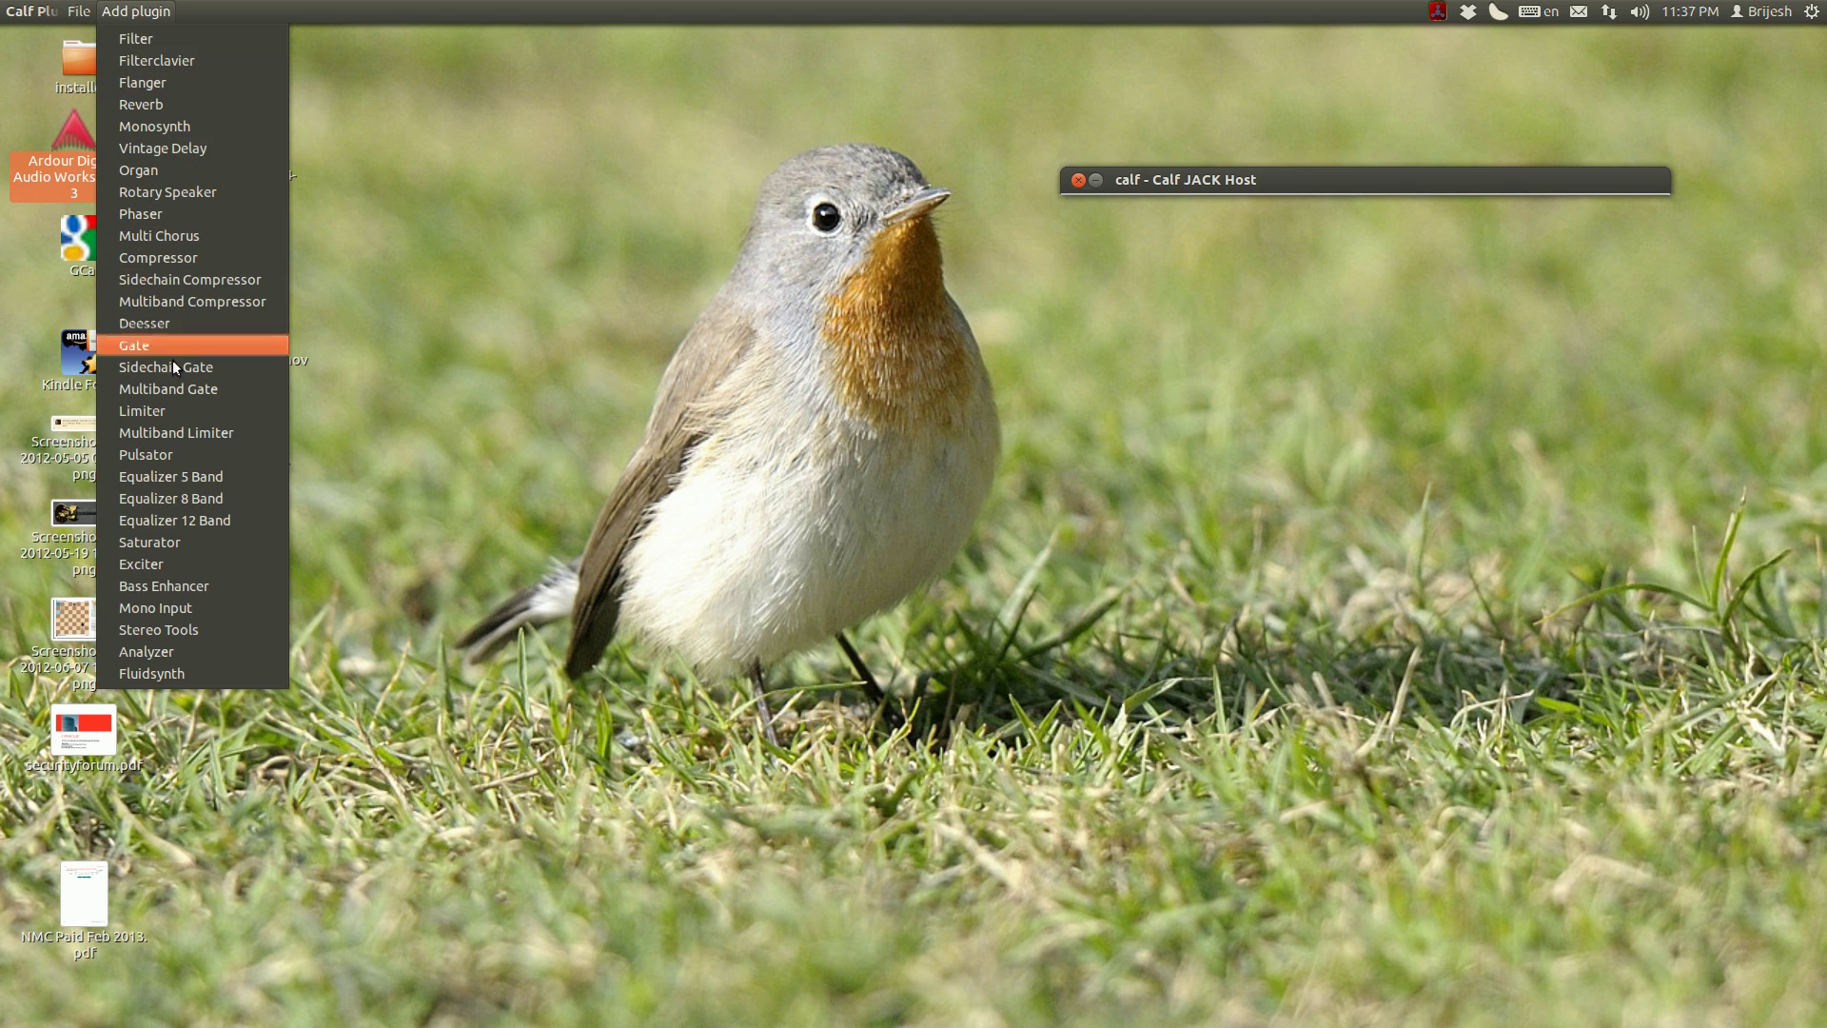
pyautogui.click(178, 506)
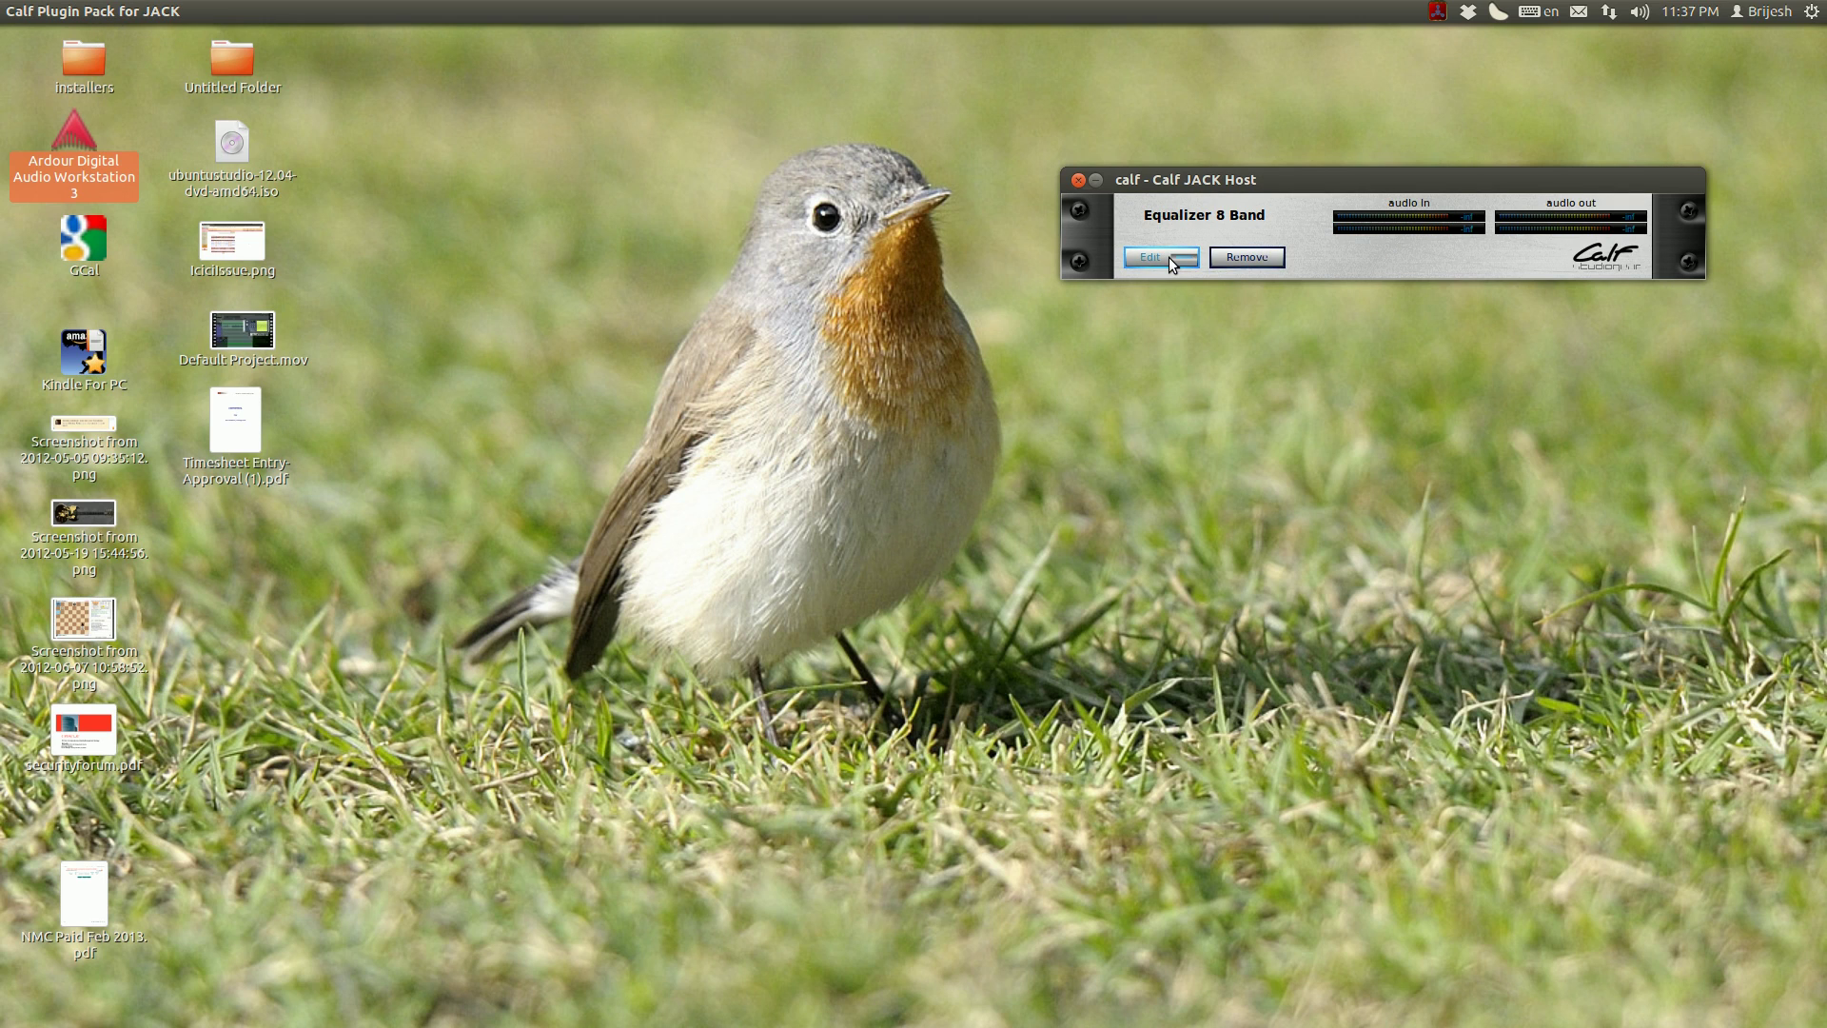
pyautogui.click(1167, 257)
pyautogui.doubleClick(618, 237)
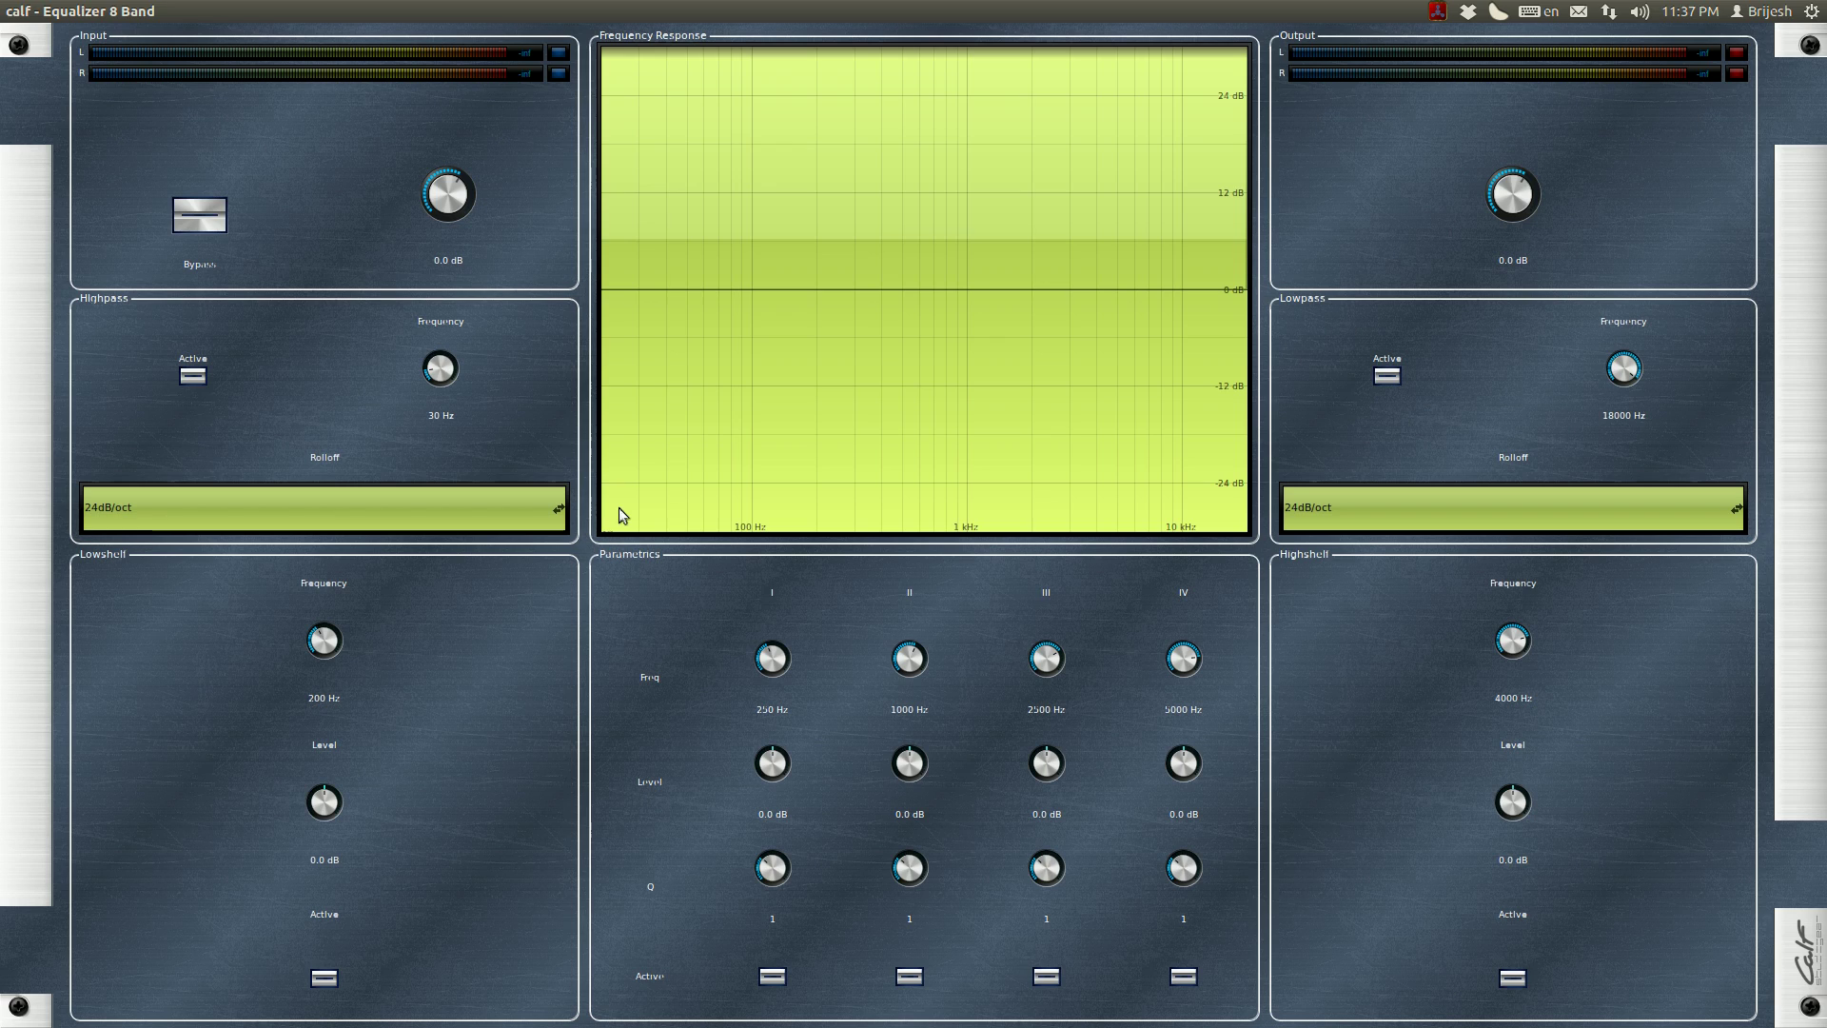
# Activate the highpass filter with a frequency of about 78 Hz and a 24dB/oct rolloff
pyautogui.click(194, 375)
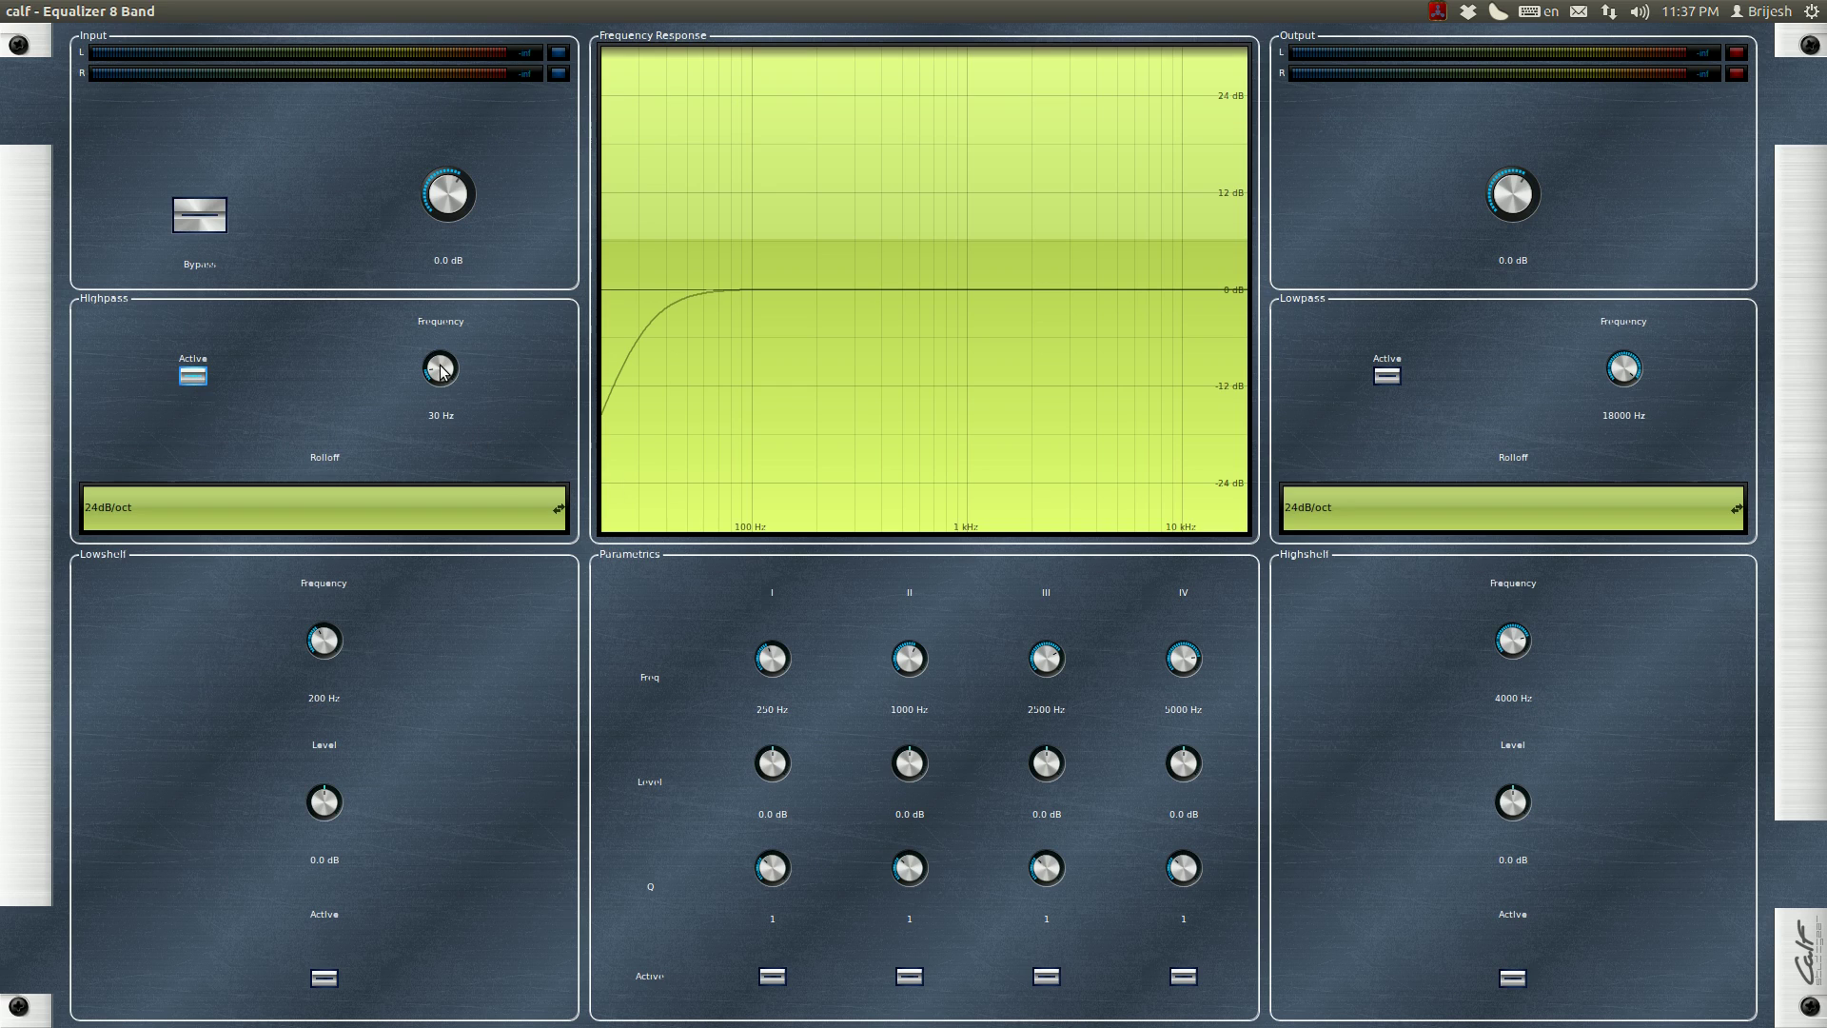
pyautogui.scroll(5, 441, 371)
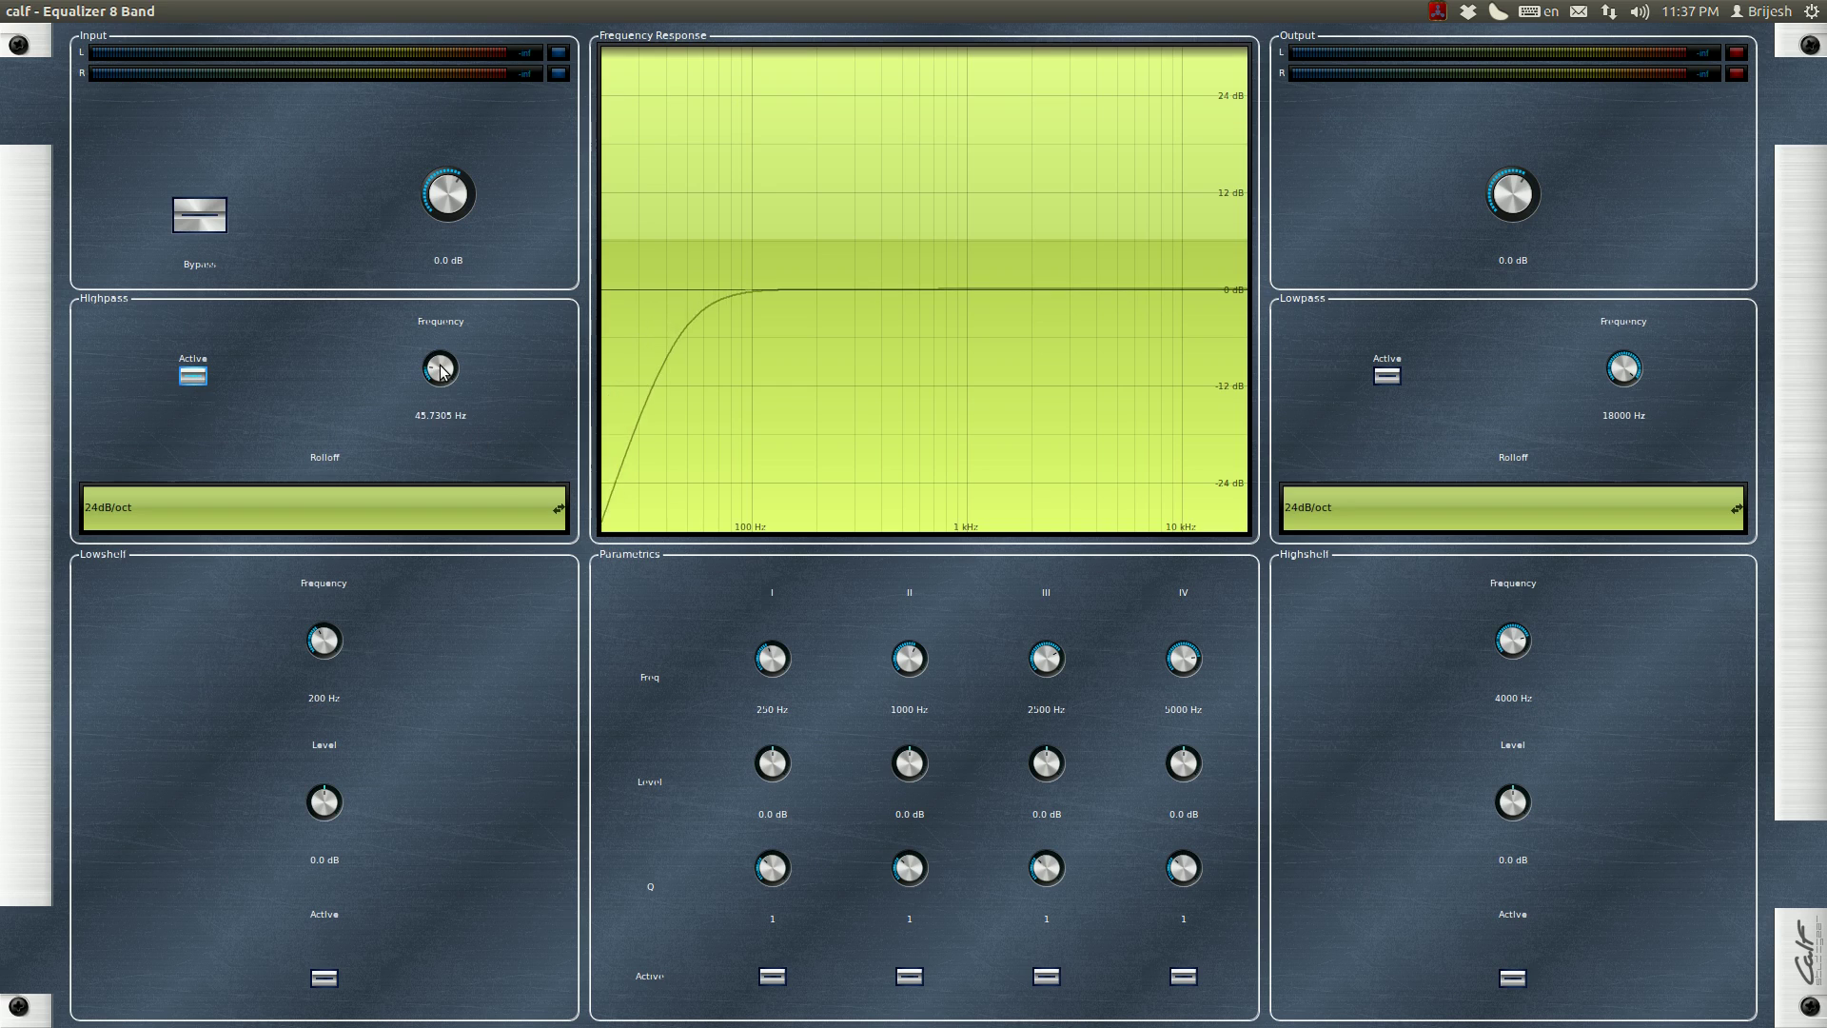
pyautogui.scroll(3, 441, 371)
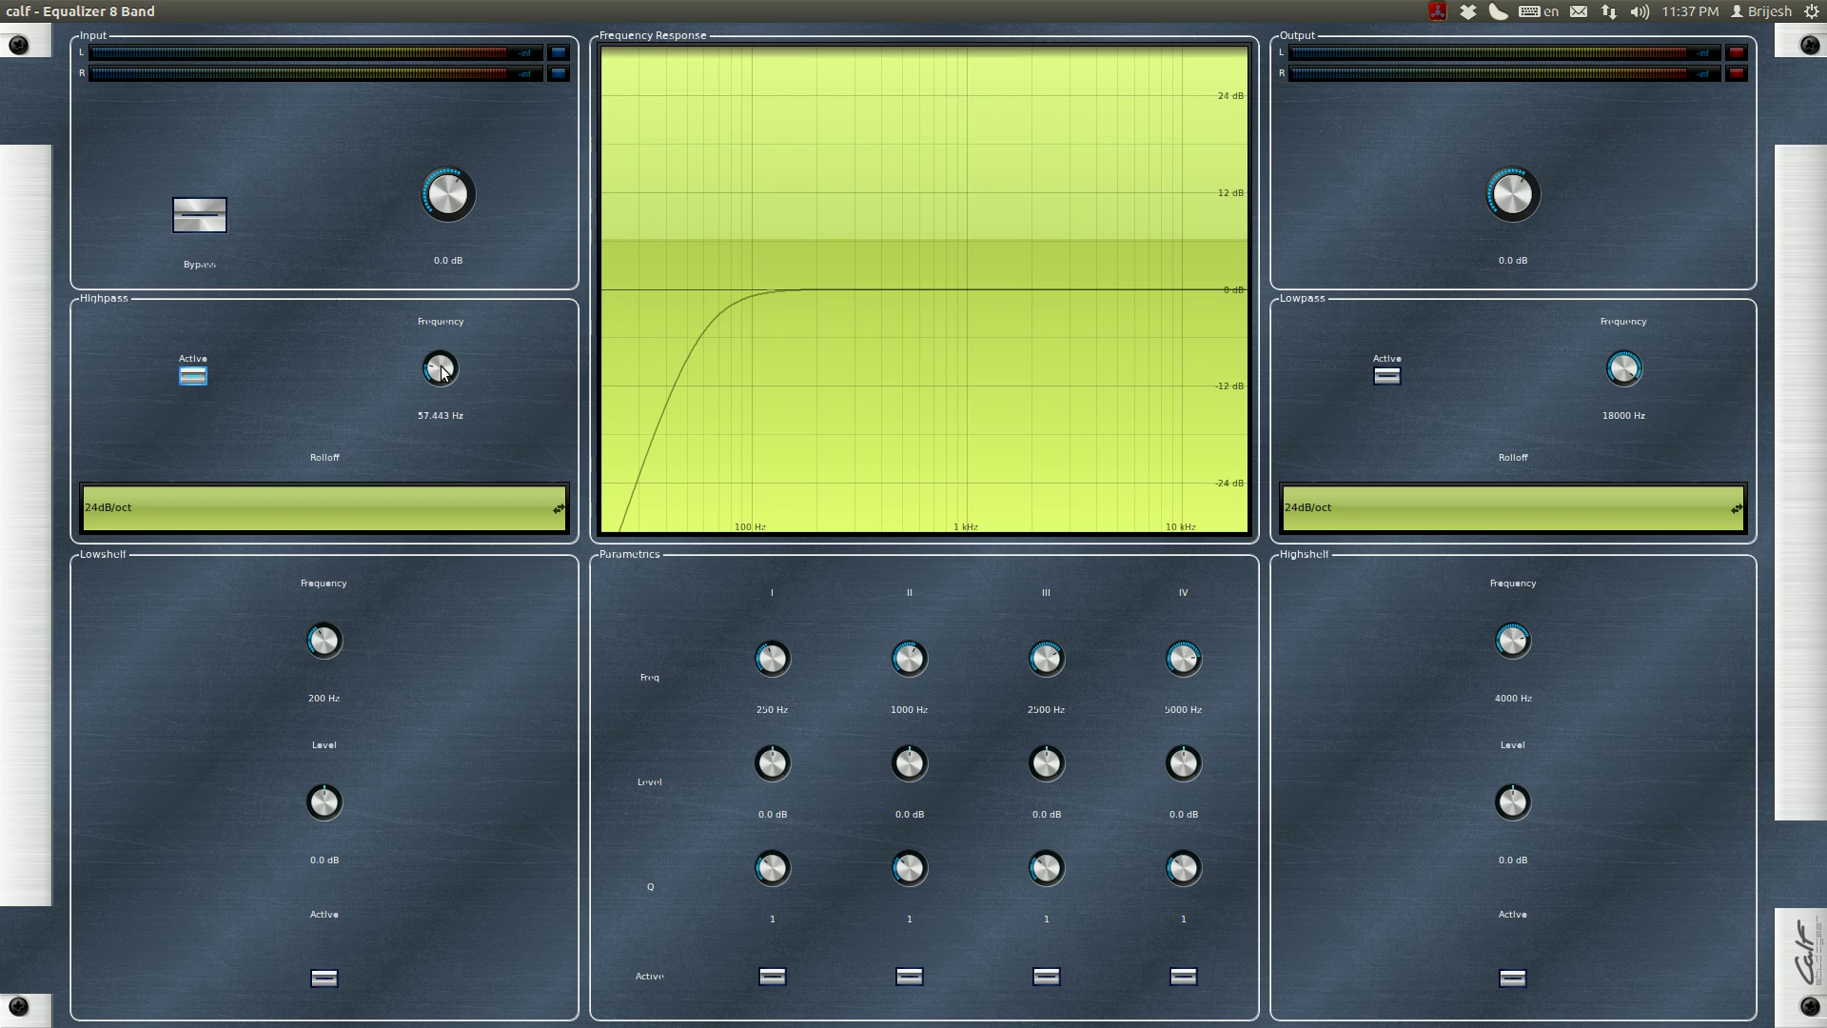
pyautogui.scroll(1, 441, 372)
pyautogui.scroll(1, 440, 371)
pyautogui.scroll(1, 441, 371)
pyautogui.scroll(1, 440, 371)
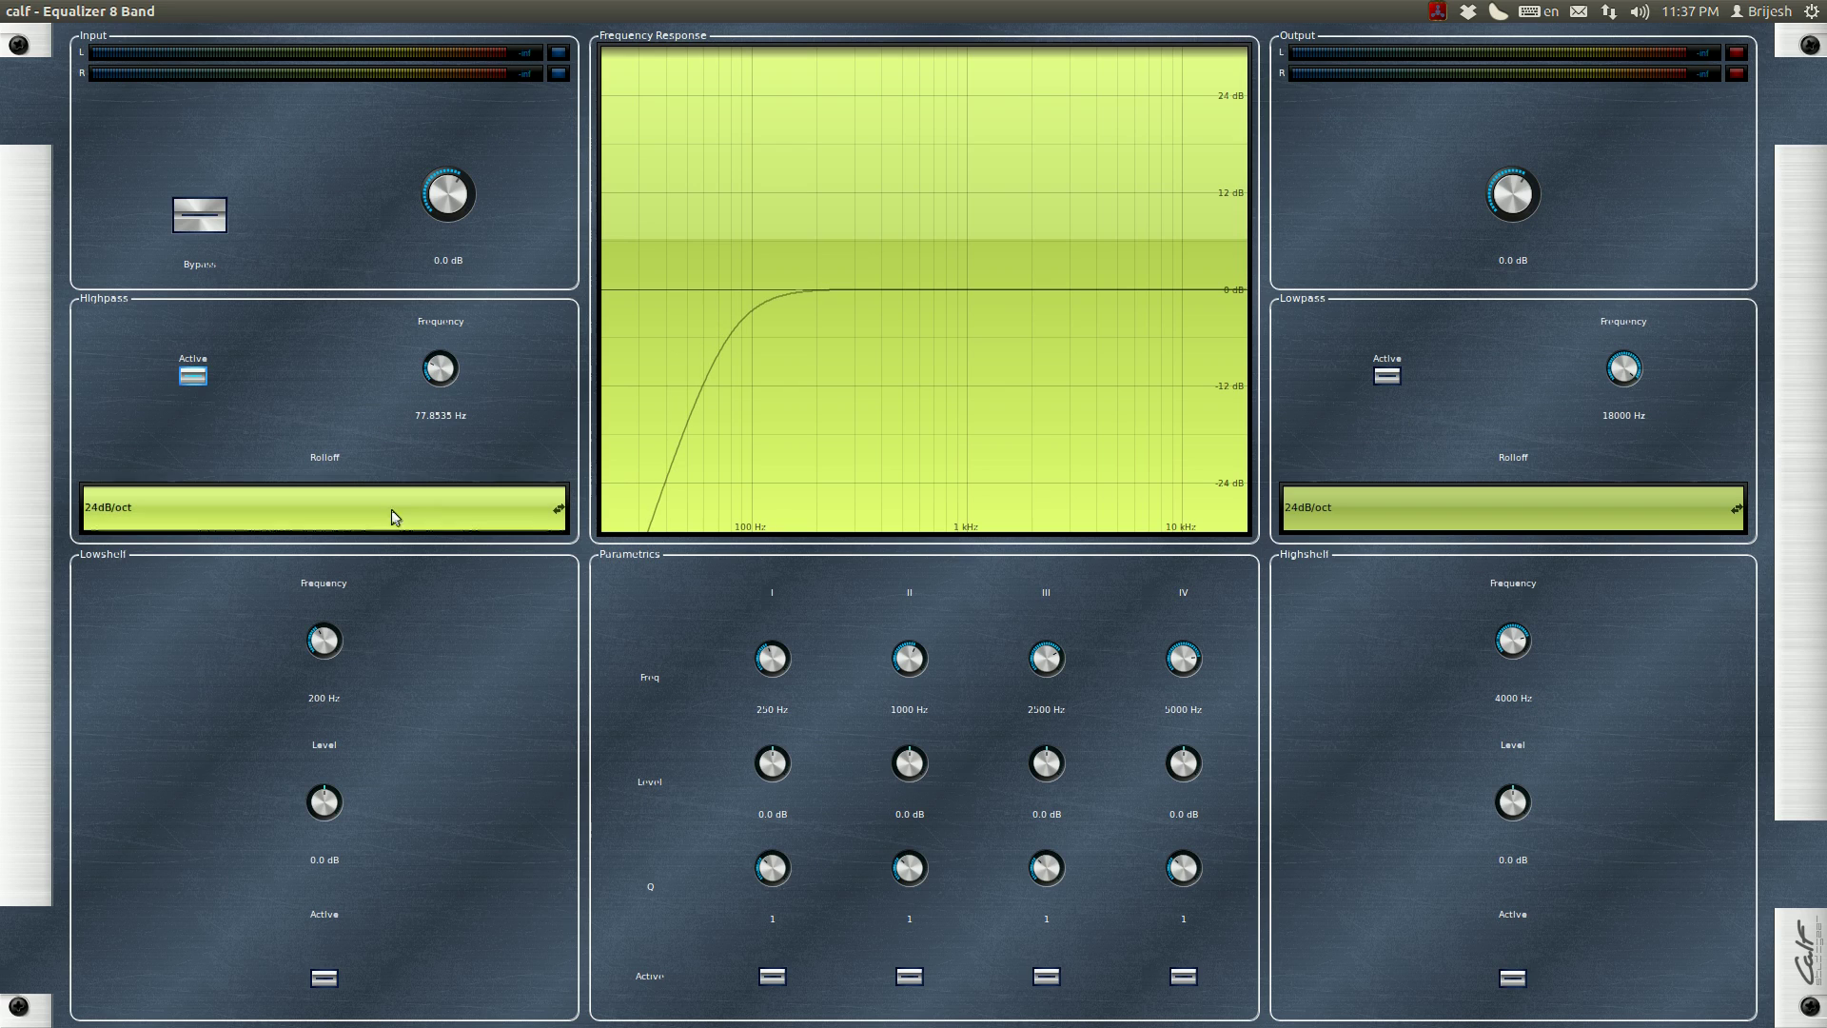
pyautogui.click(299, 506)
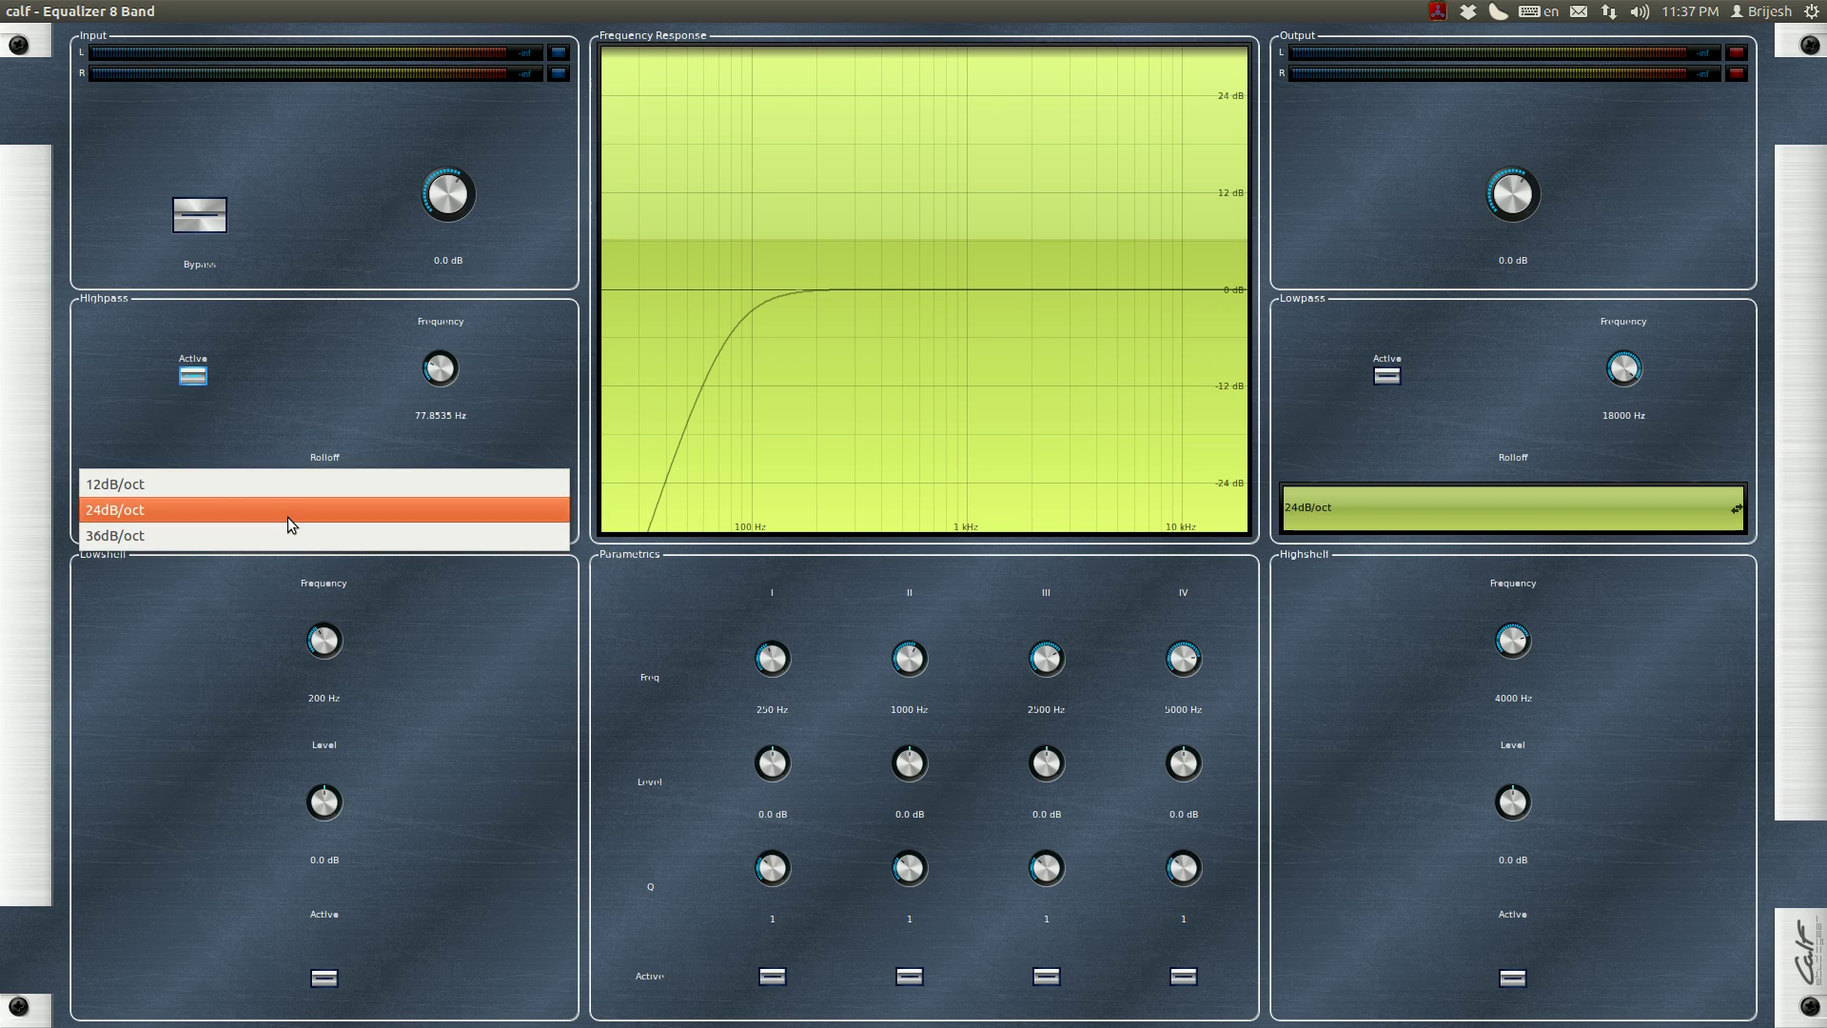
pyautogui.click(287, 517)
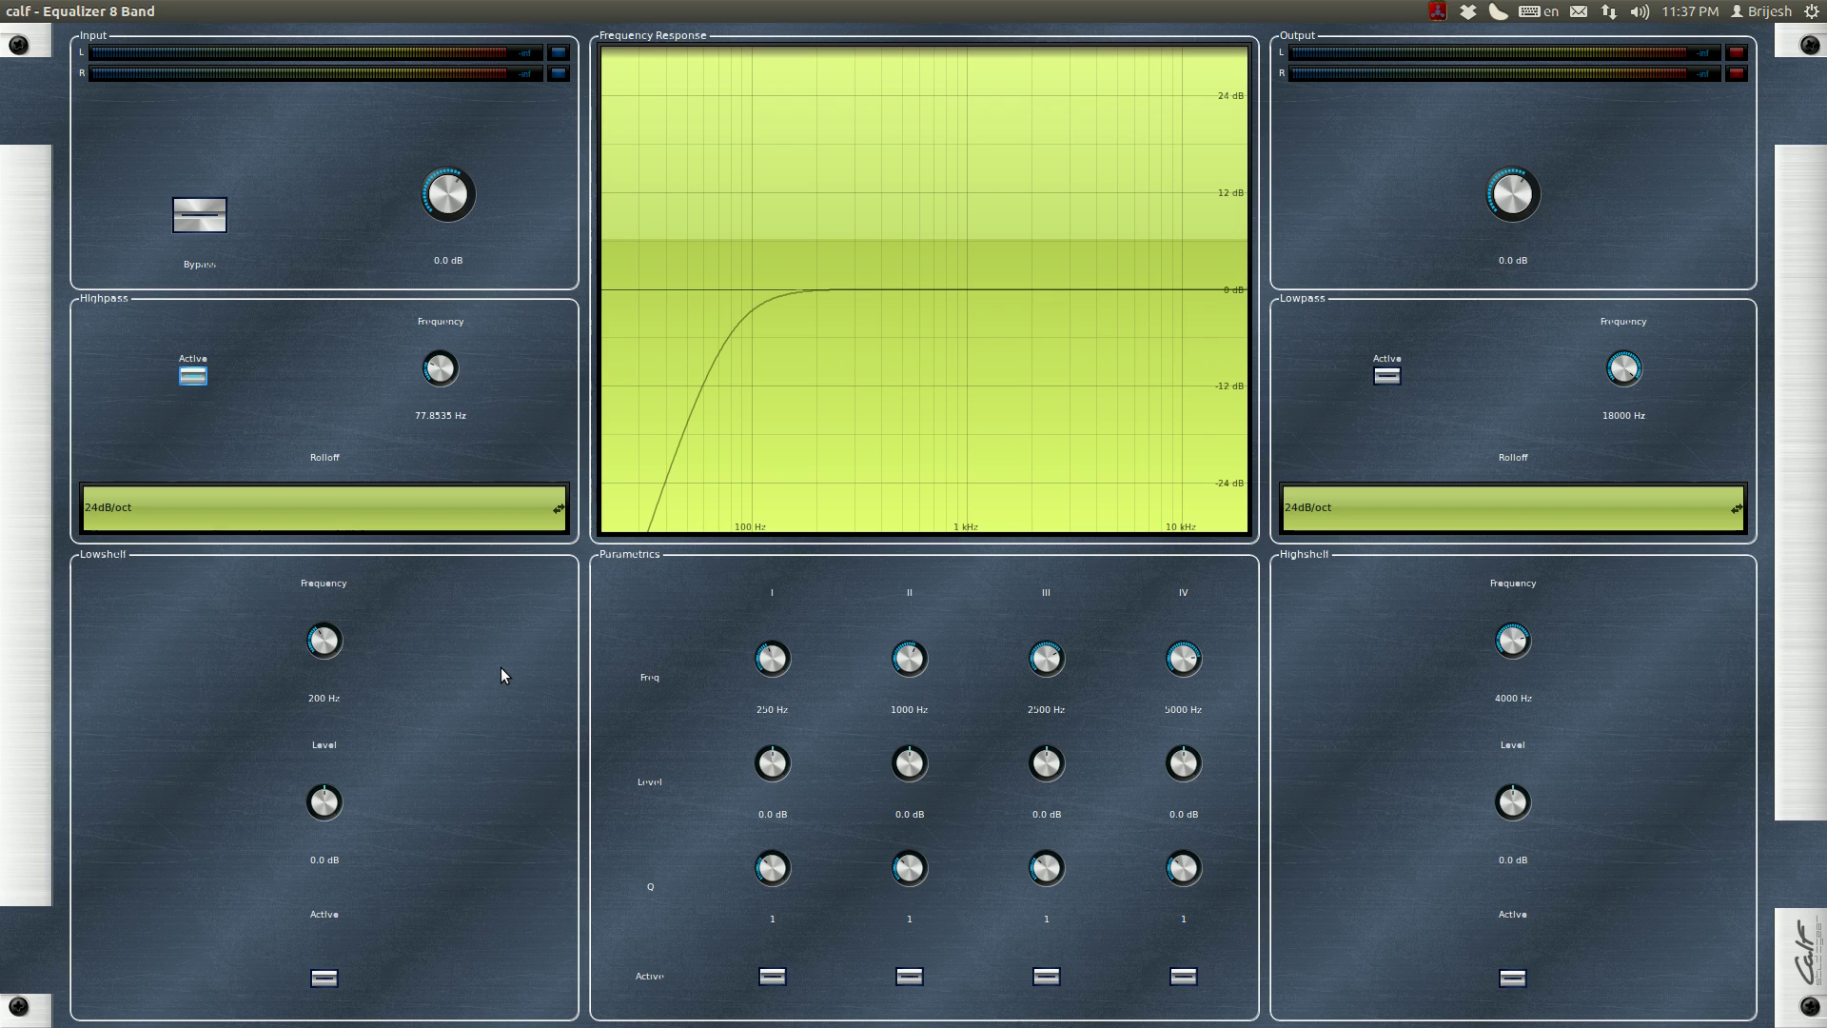
# Activate the low shelf filter and set its frequency to about 84 Hz with a level of 0.0 dB
pyautogui.click(326, 977)
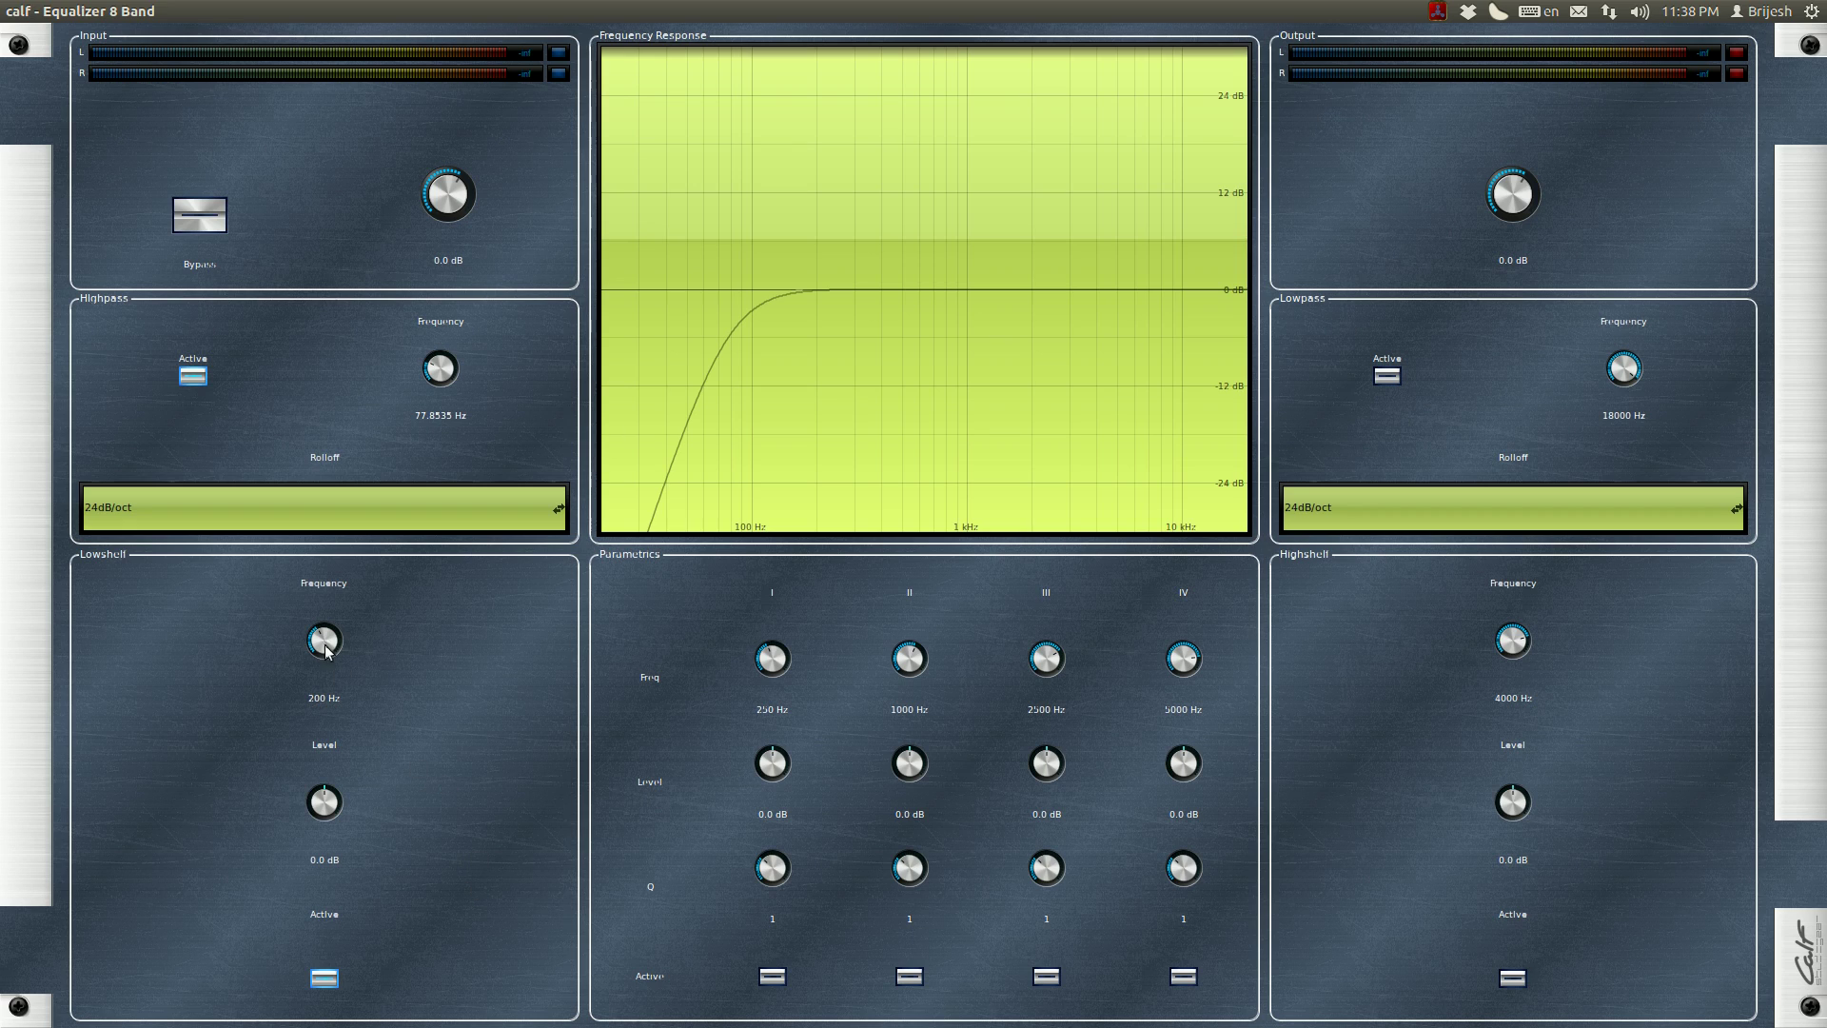
pyautogui.moveTo(323, 644); pyautogui.dragTo(322, 656)
pyautogui.moveTo(321, 797)
pyautogui.mouseDown()
pyautogui.moveTo(317, 767)
pyautogui.moveTo(329, 845)
pyautogui.moveTo(318, 814)
pyautogui.mouseUp()
# Activate parametric band I and set its frequency to about 105.5 Hz and its level to -18.0 dB
pyautogui.click(778, 980)
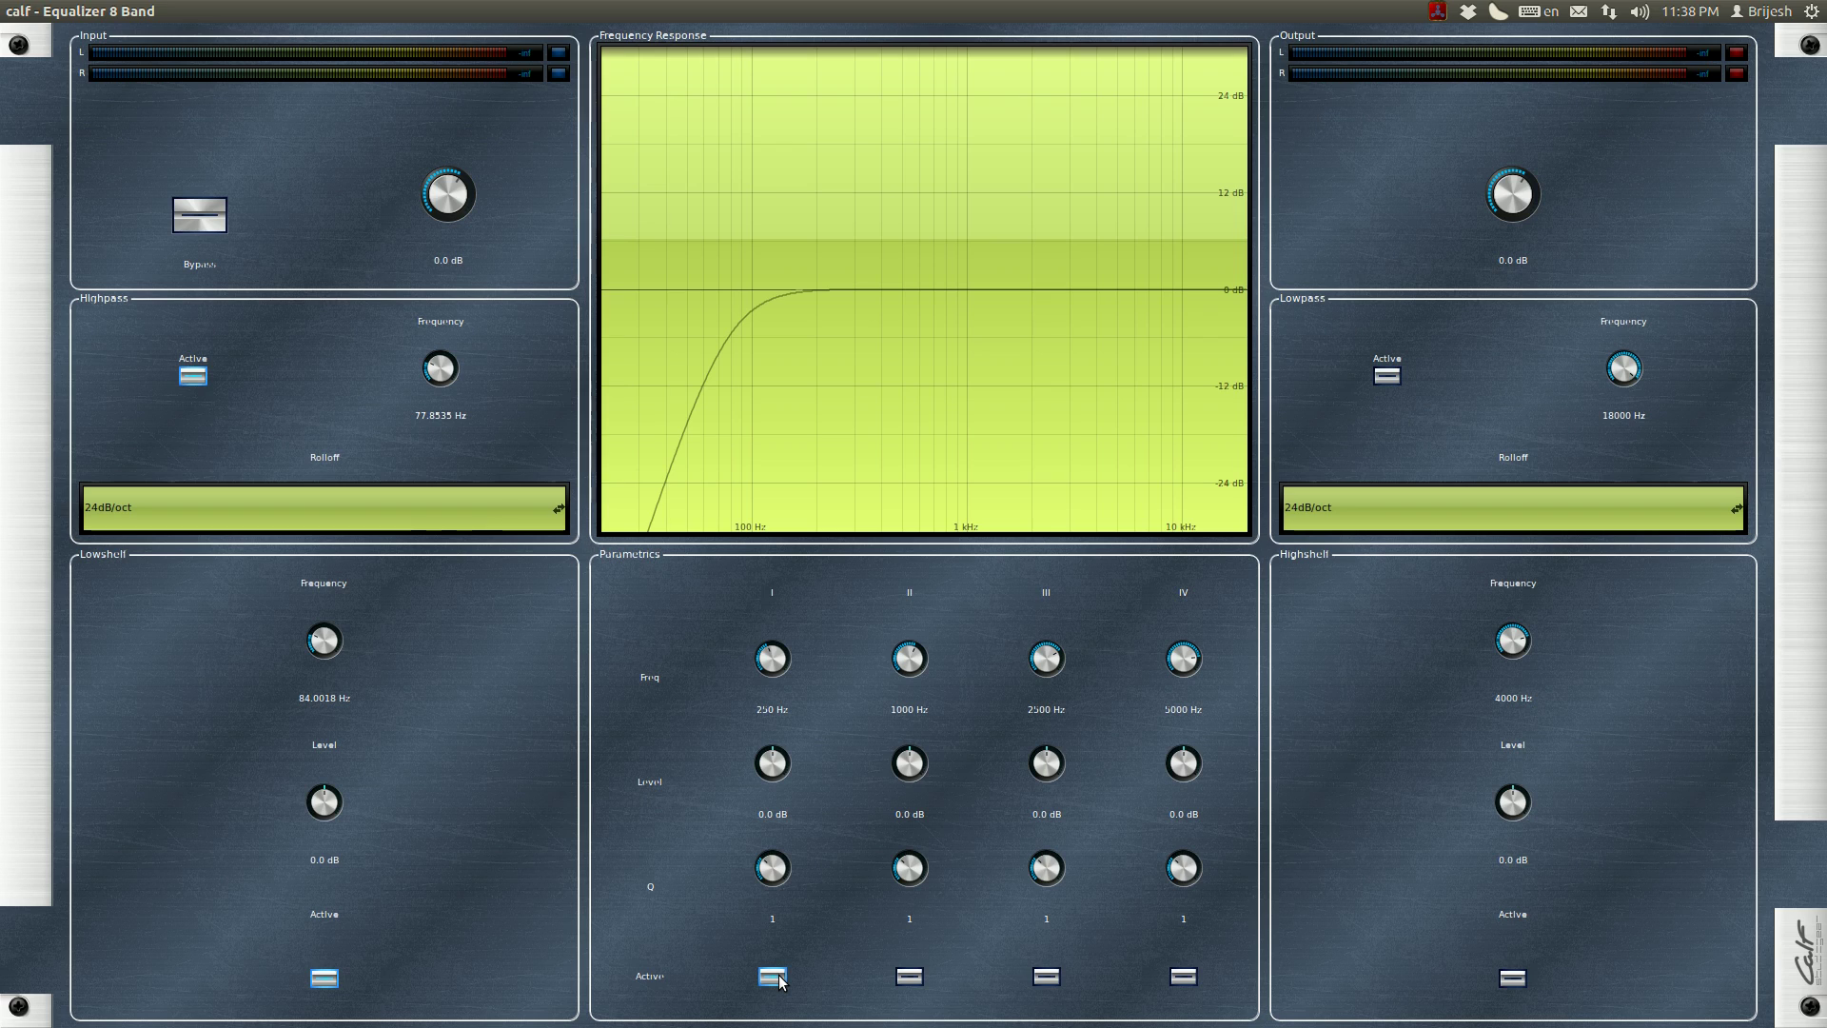
pyautogui.scroll(-1, 774, 660)
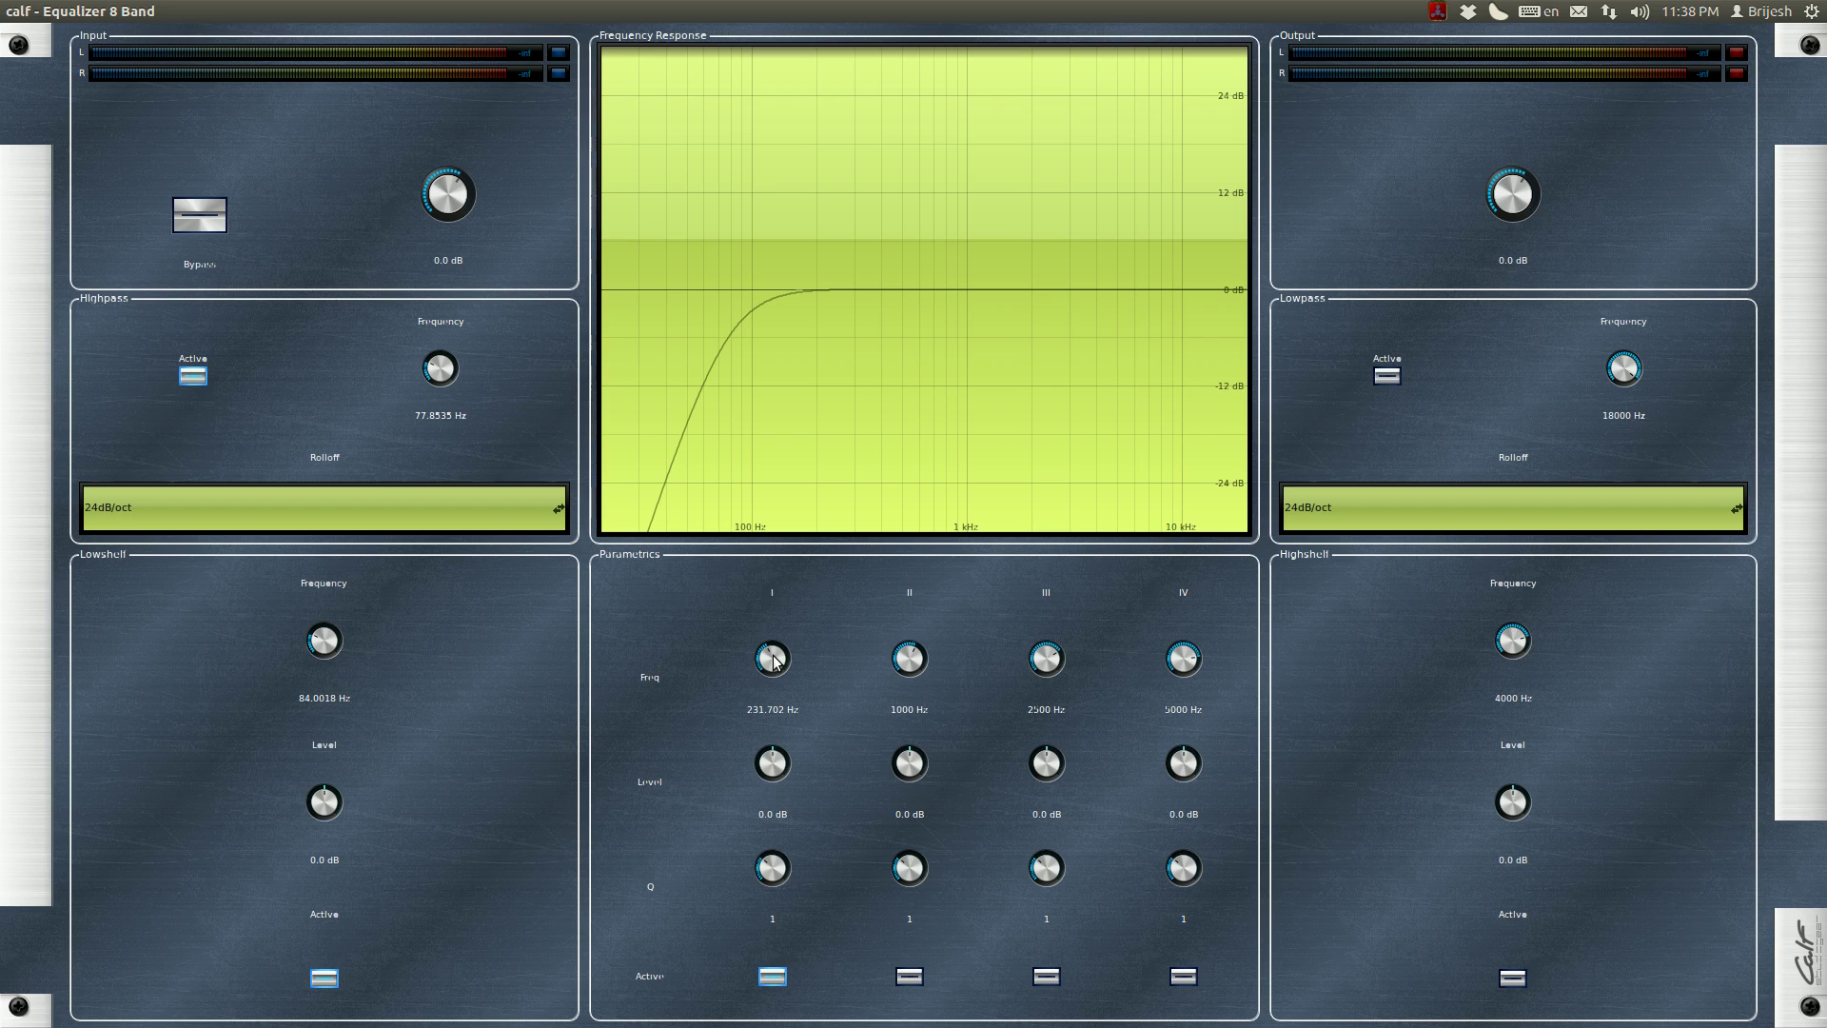
pyautogui.scroll(-3, 775, 663)
pyautogui.scroll(-1, 775, 662)
pyautogui.scroll(-1, 775, 662)
pyautogui.scroll(-1, 771, 766)
pyautogui.scroll(-20, 770, 776)
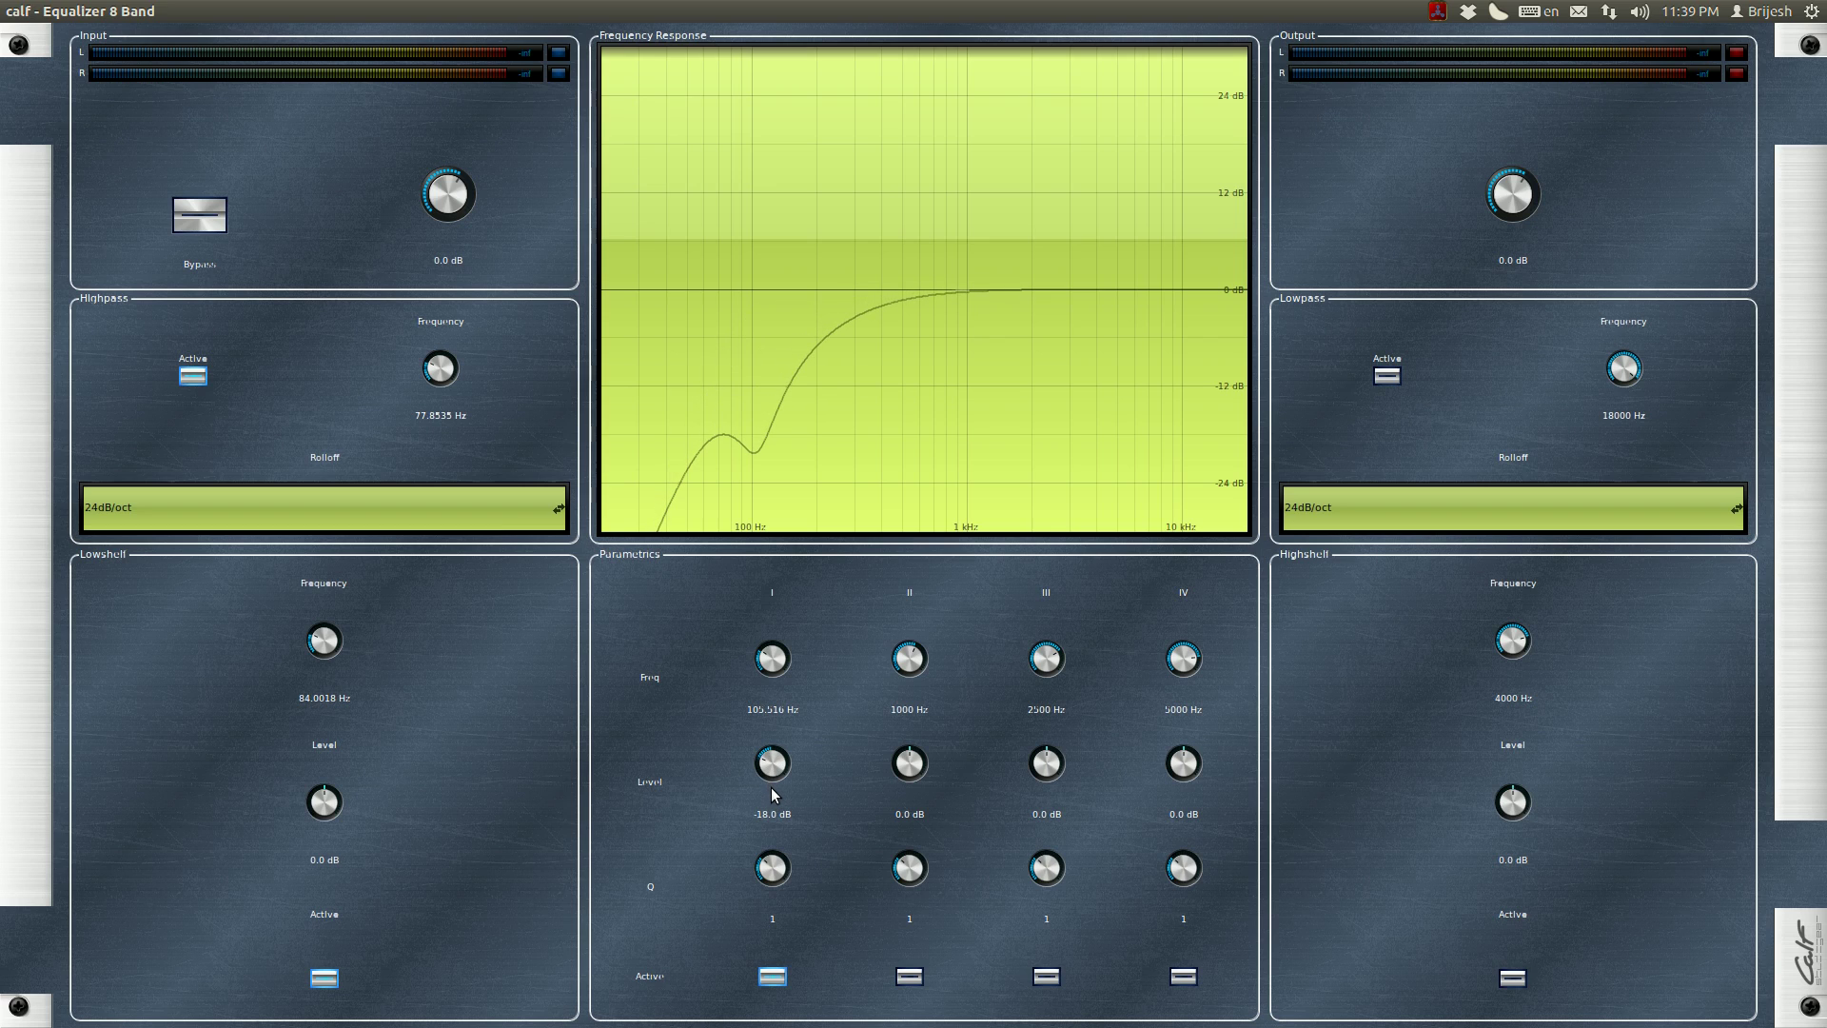
# Try narrower and wider Q values on parametric band I and settle on about 1.05
pyautogui.scroll(10, 768, 849)
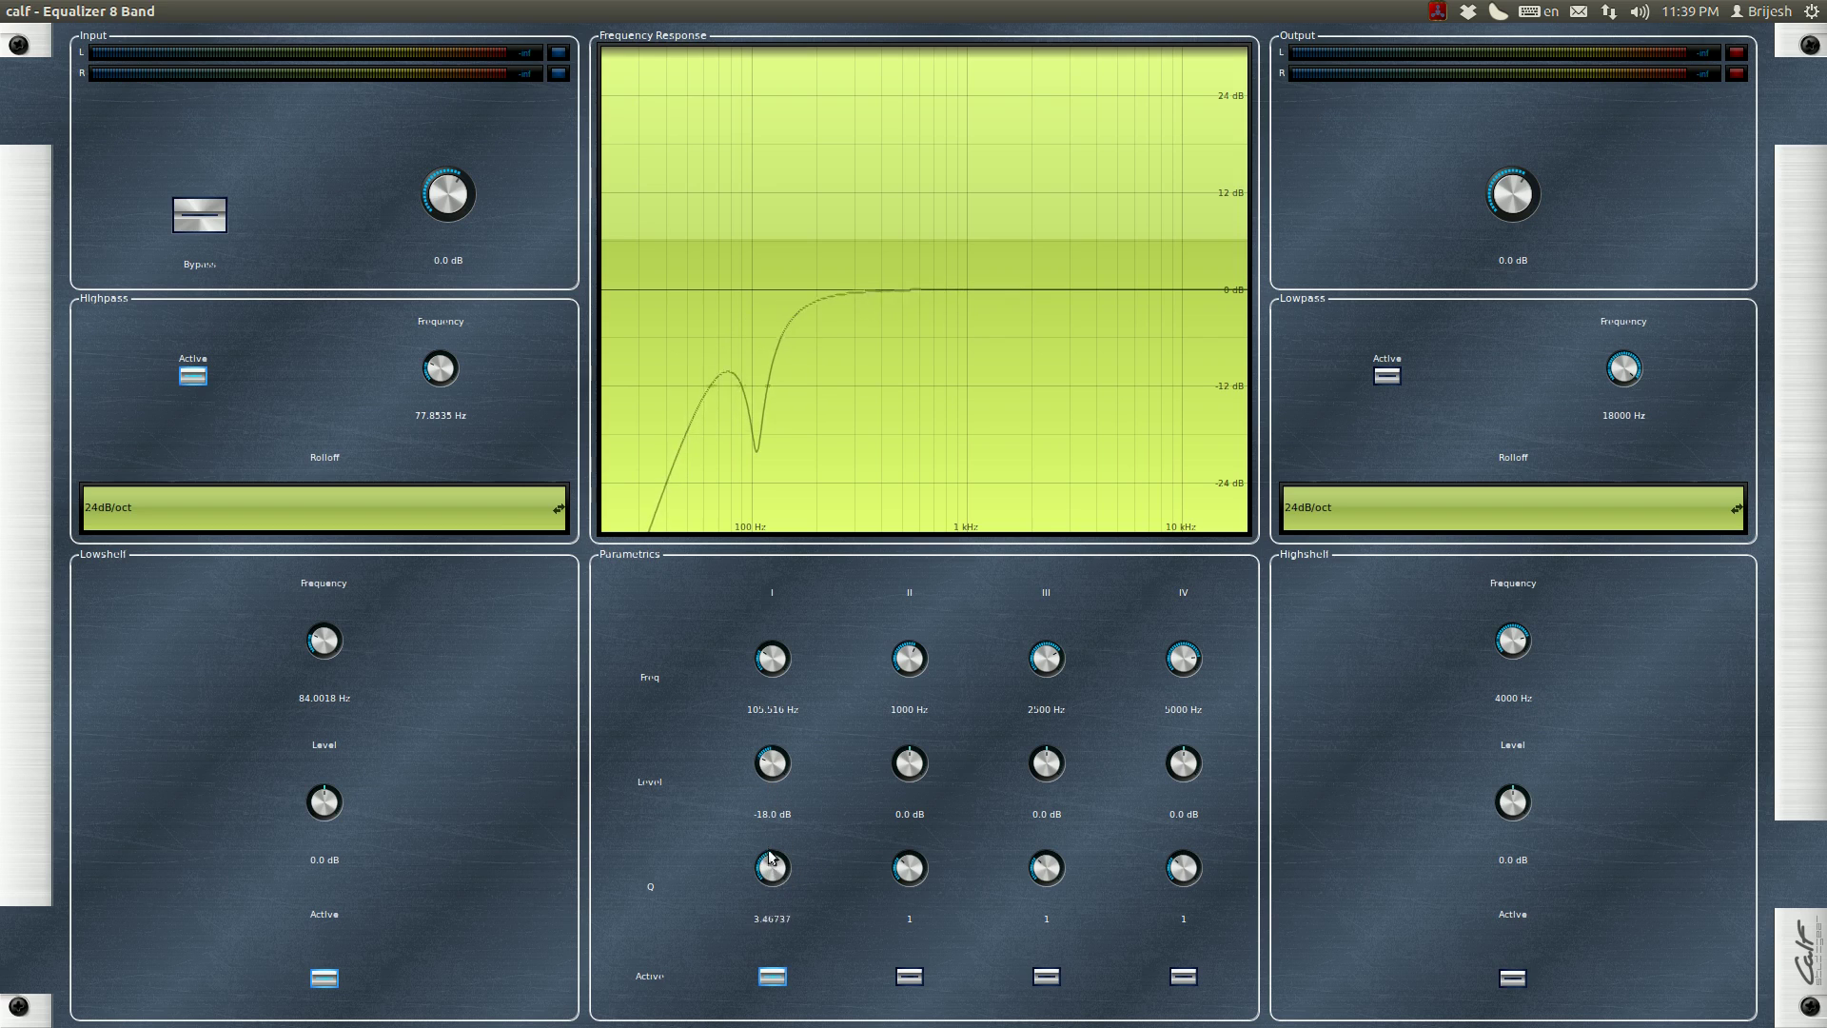
pyautogui.scroll(-10, 769, 845)
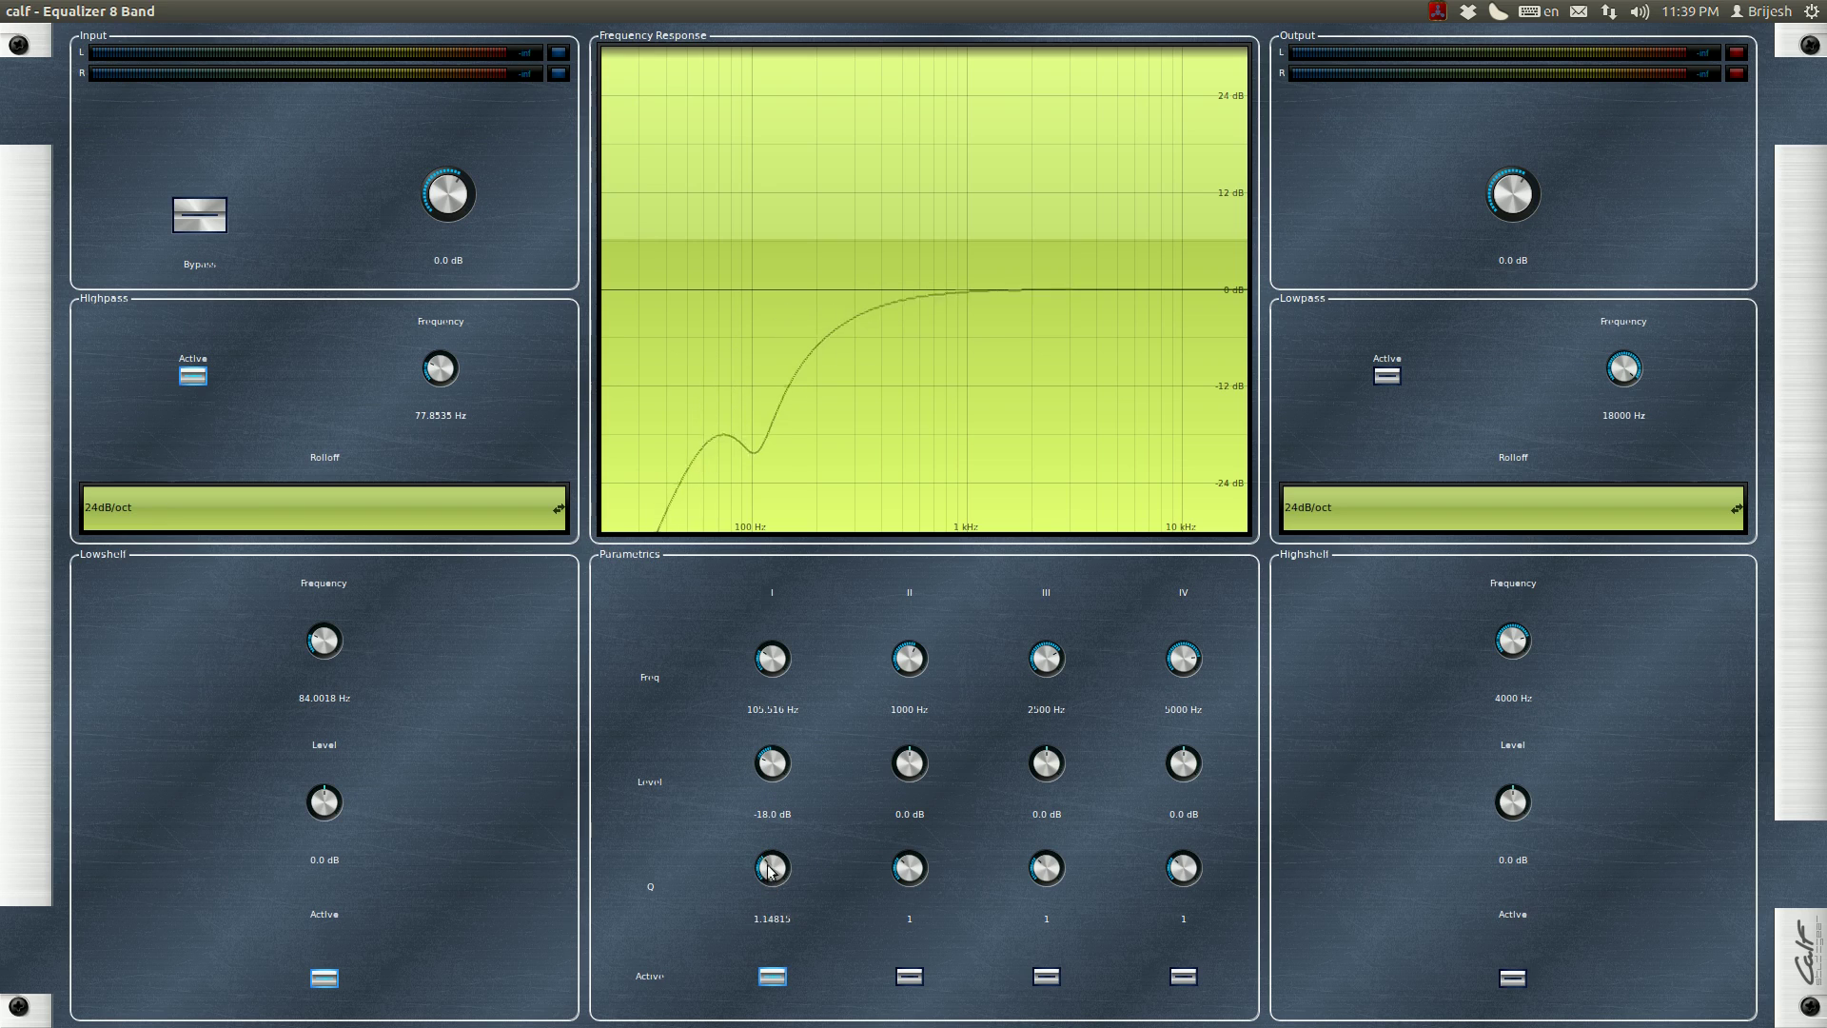
pyautogui.scroll(6, 768, 868)
pyautogui.scroll(-9, 768, 873)
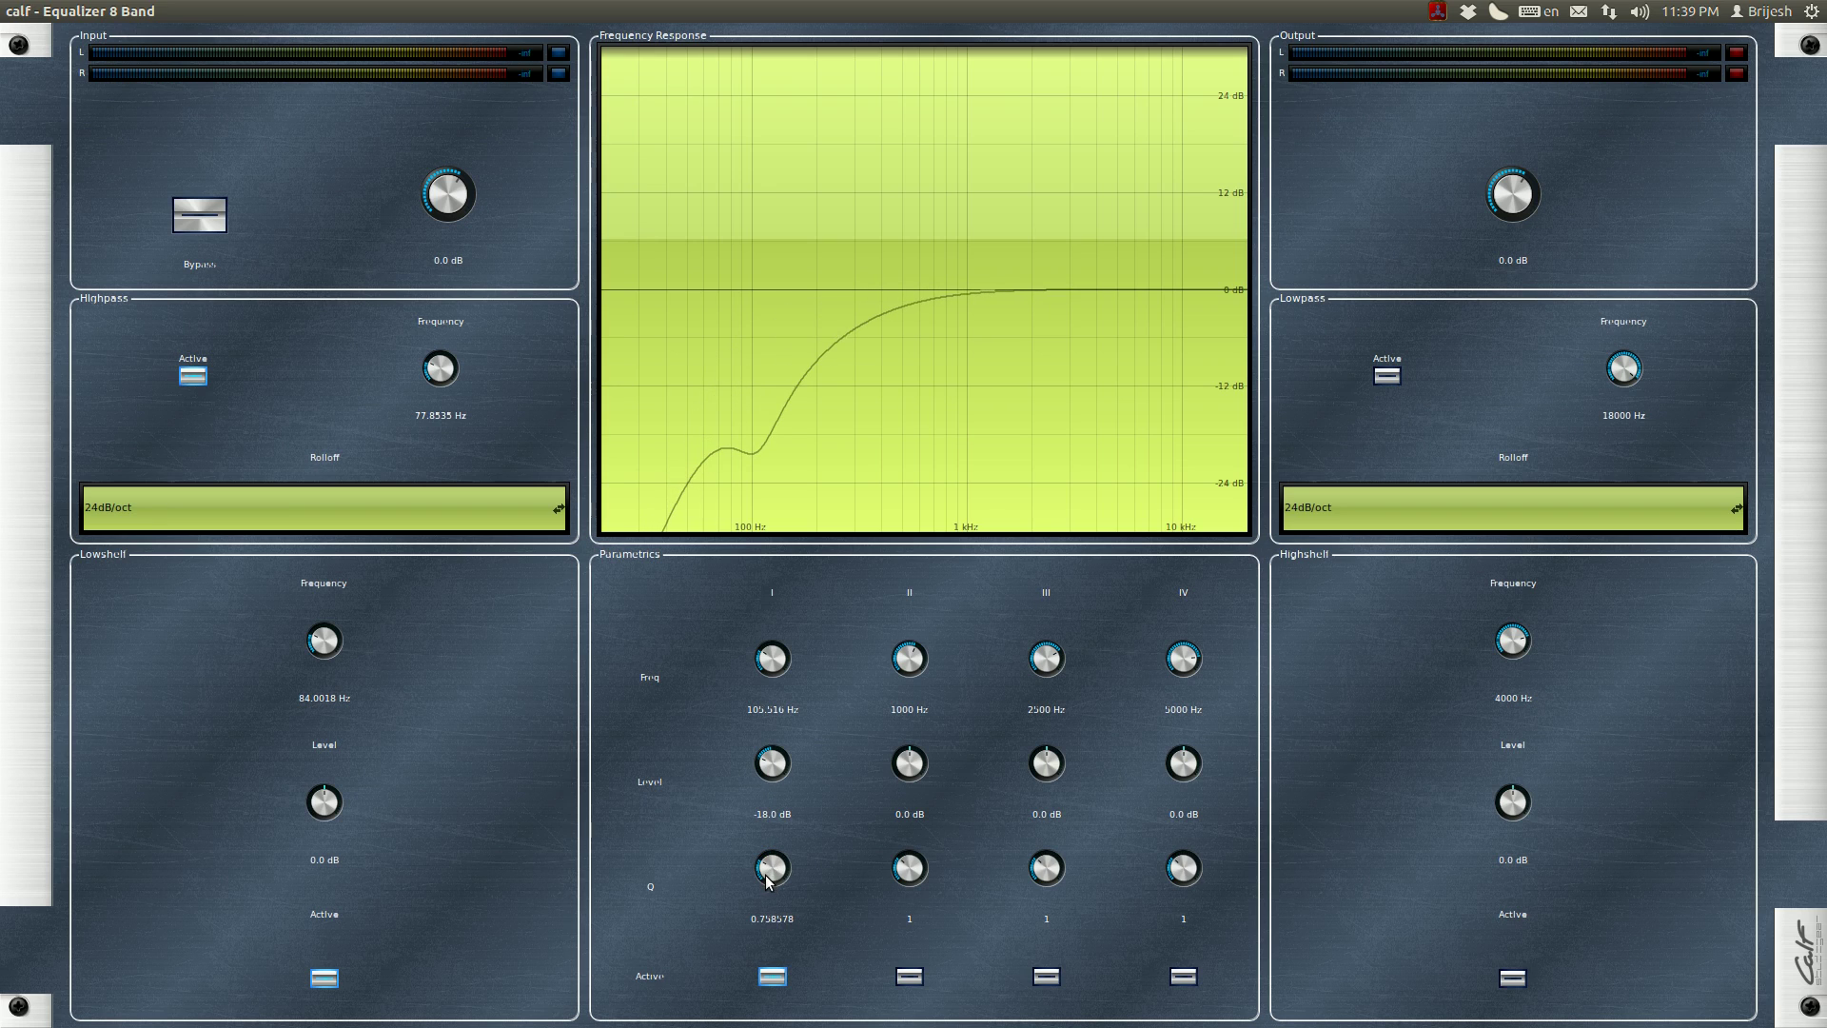
pyautogui.scroll(3, 768, 873)
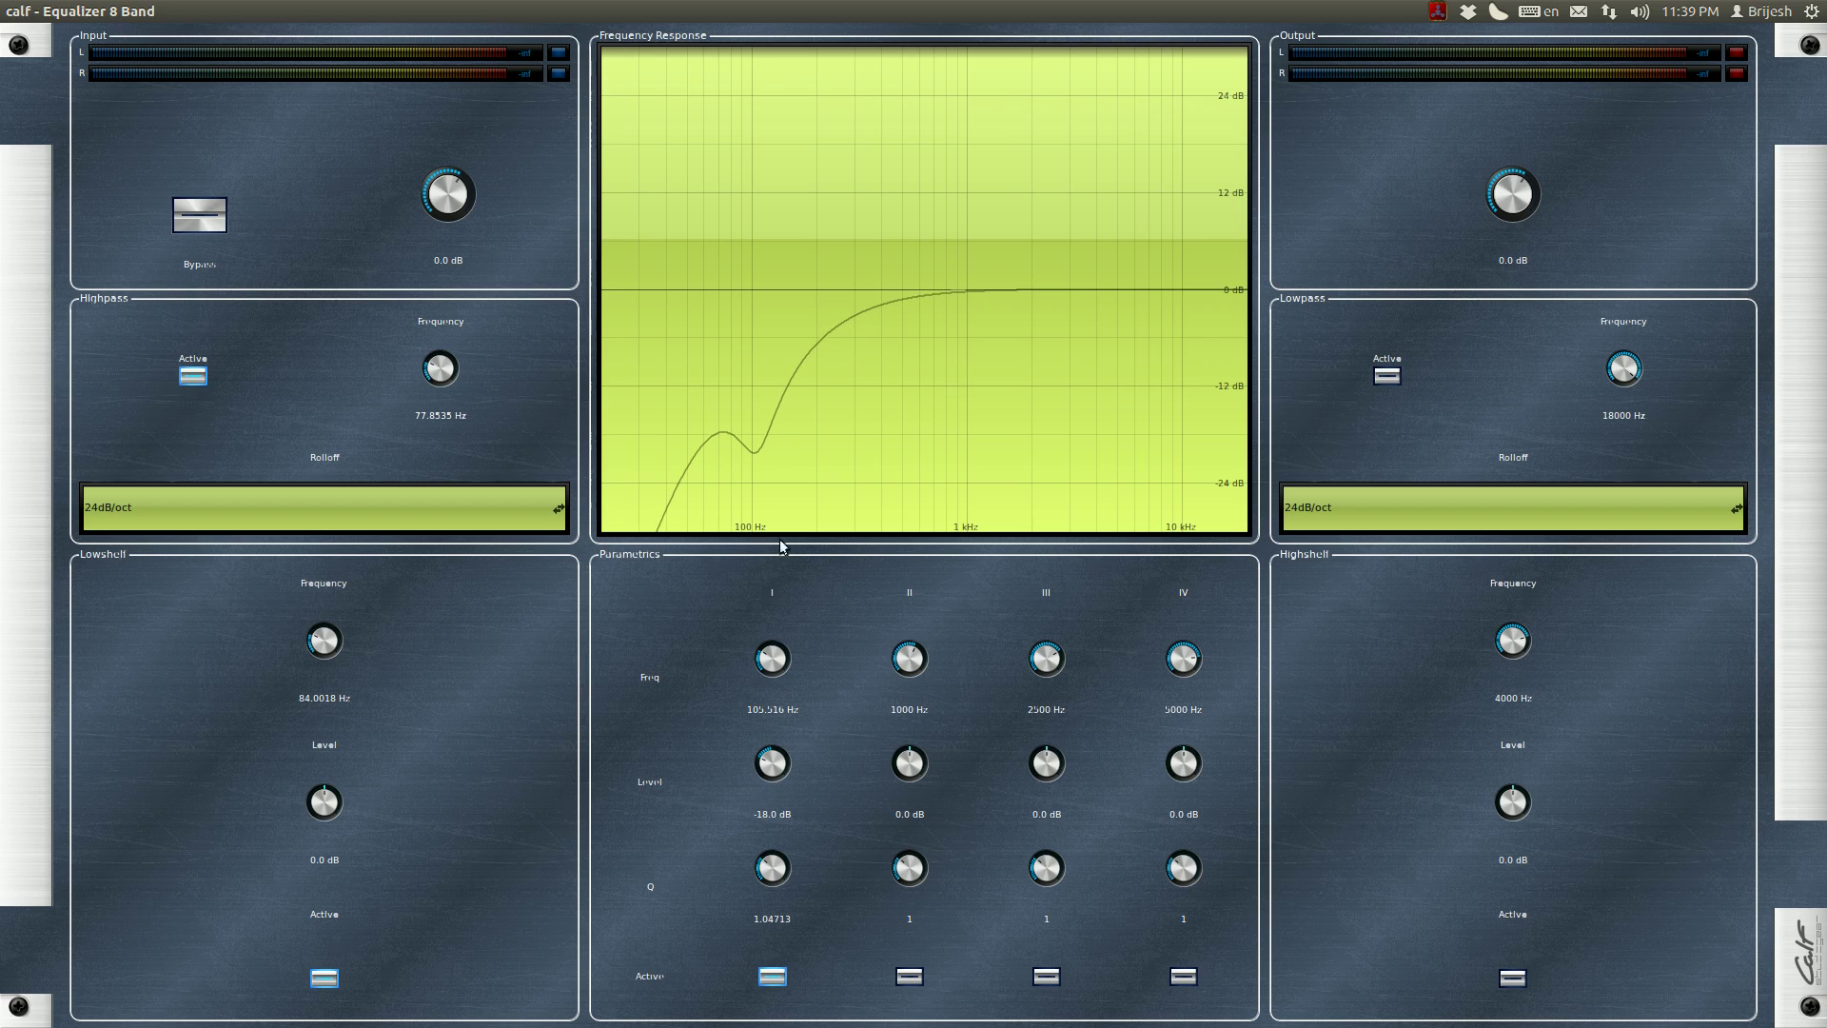
# Try parametric band I's frequency at about 123 Hz and restore it to about 105.5 Hz
pyautogui.scroll(6, 773, 659)
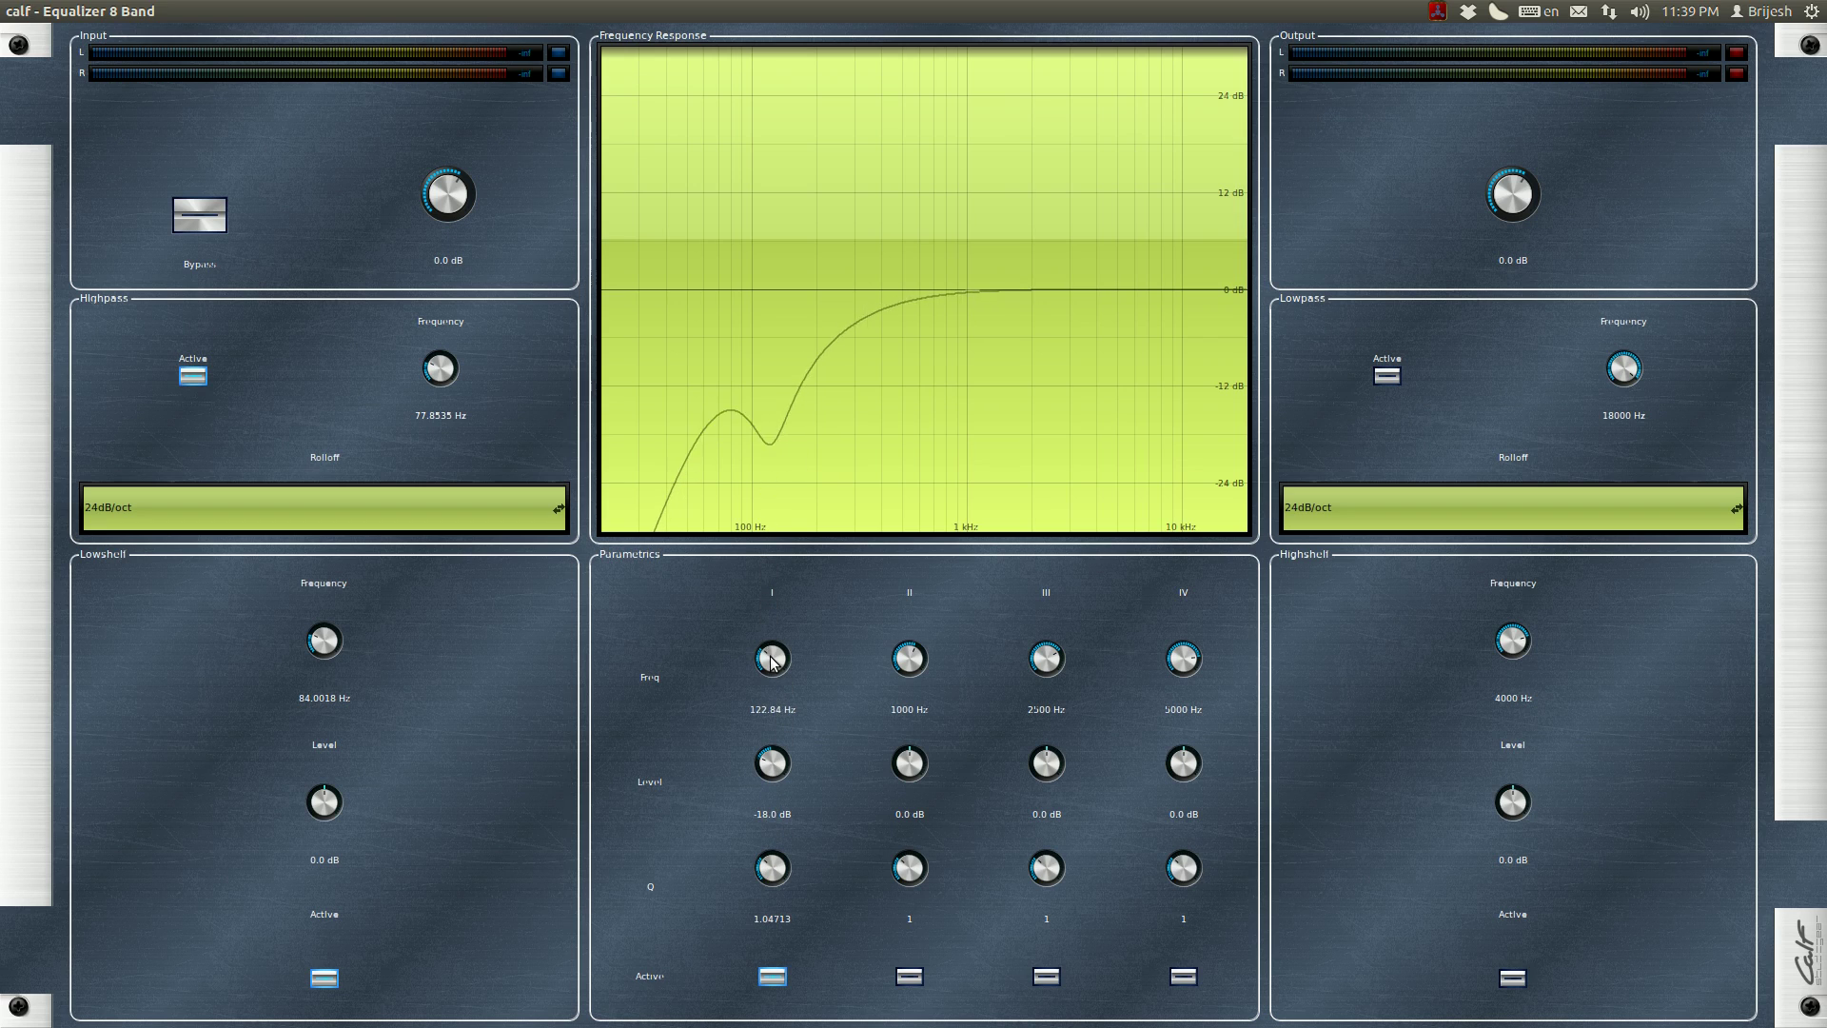
pyautogui.scroll(-5, 773, 659)
pyautogui.moveTo(773, 661)
pyautogui.mouseDown()
pyautogui.moveTo(754, 607)
pyautogui.moveTo(775, 669)
pyautogui.mouseUp()
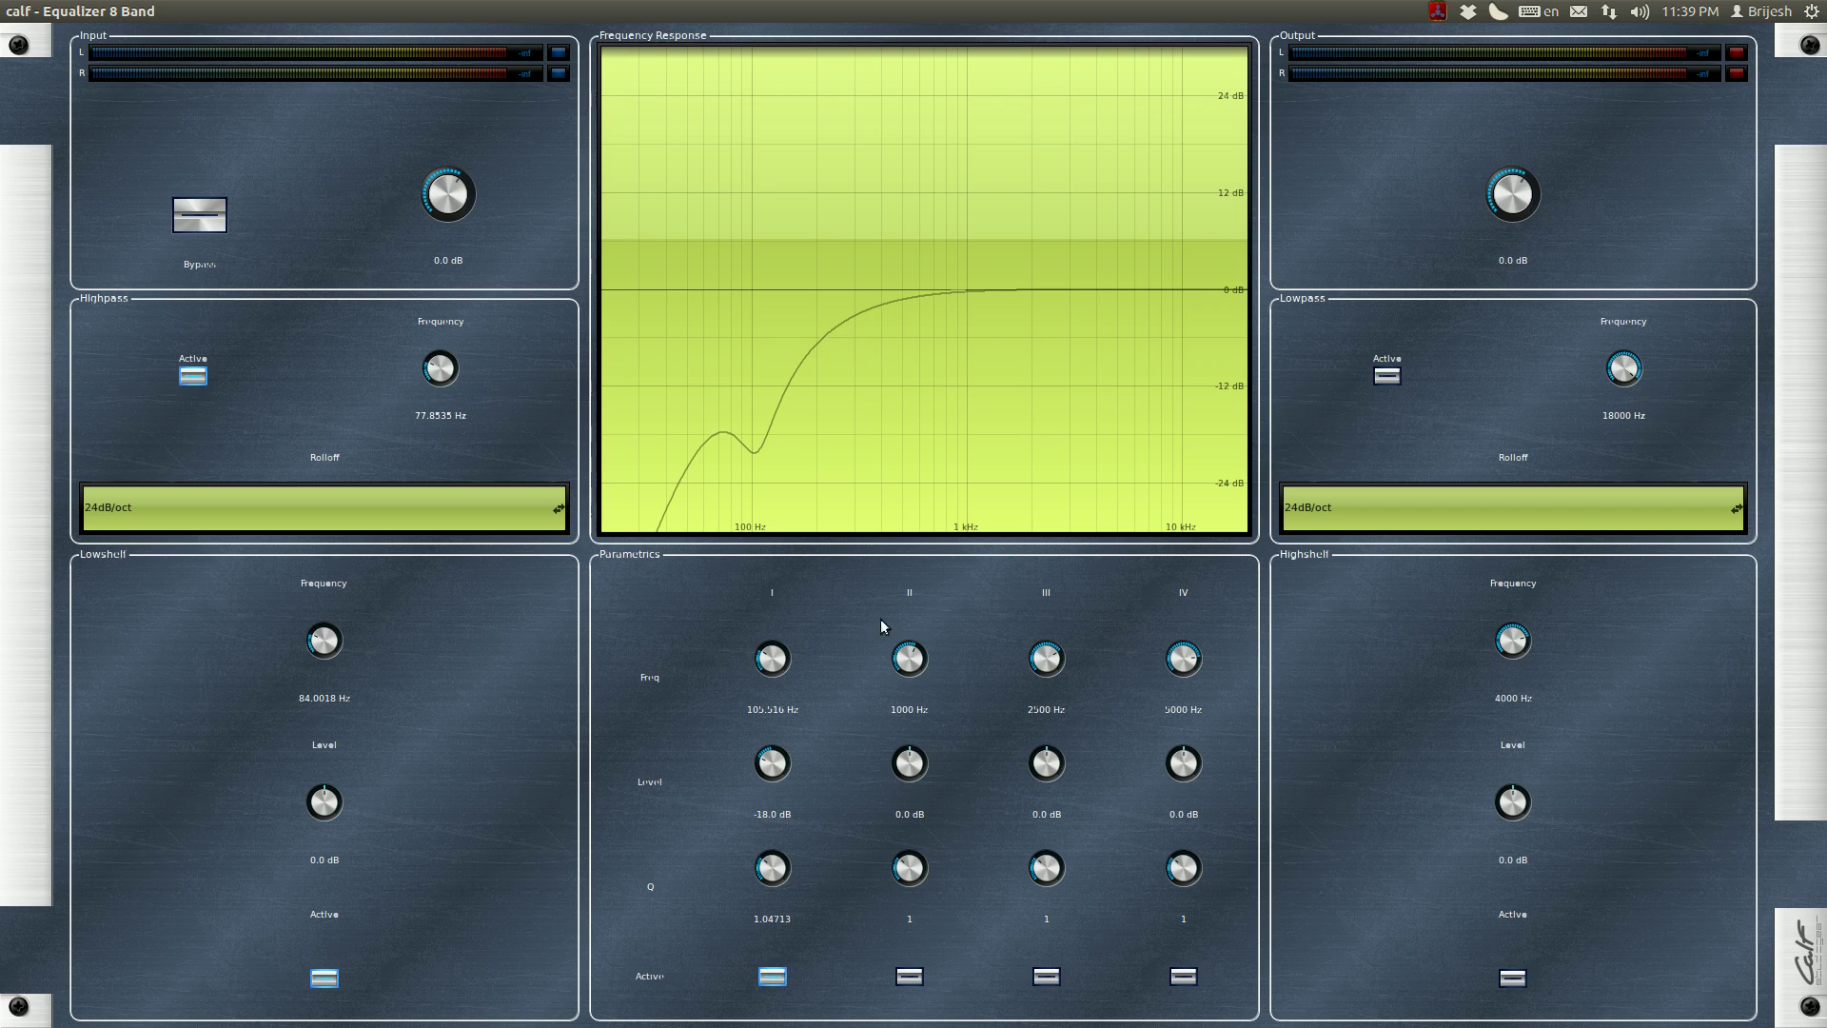
# Activate parametric band II and set its frequency to about 414 Hz with a level of 0.0 dB
pyautogui.click(910, 975)
pyautogui.scroll(-6, 909, 659)
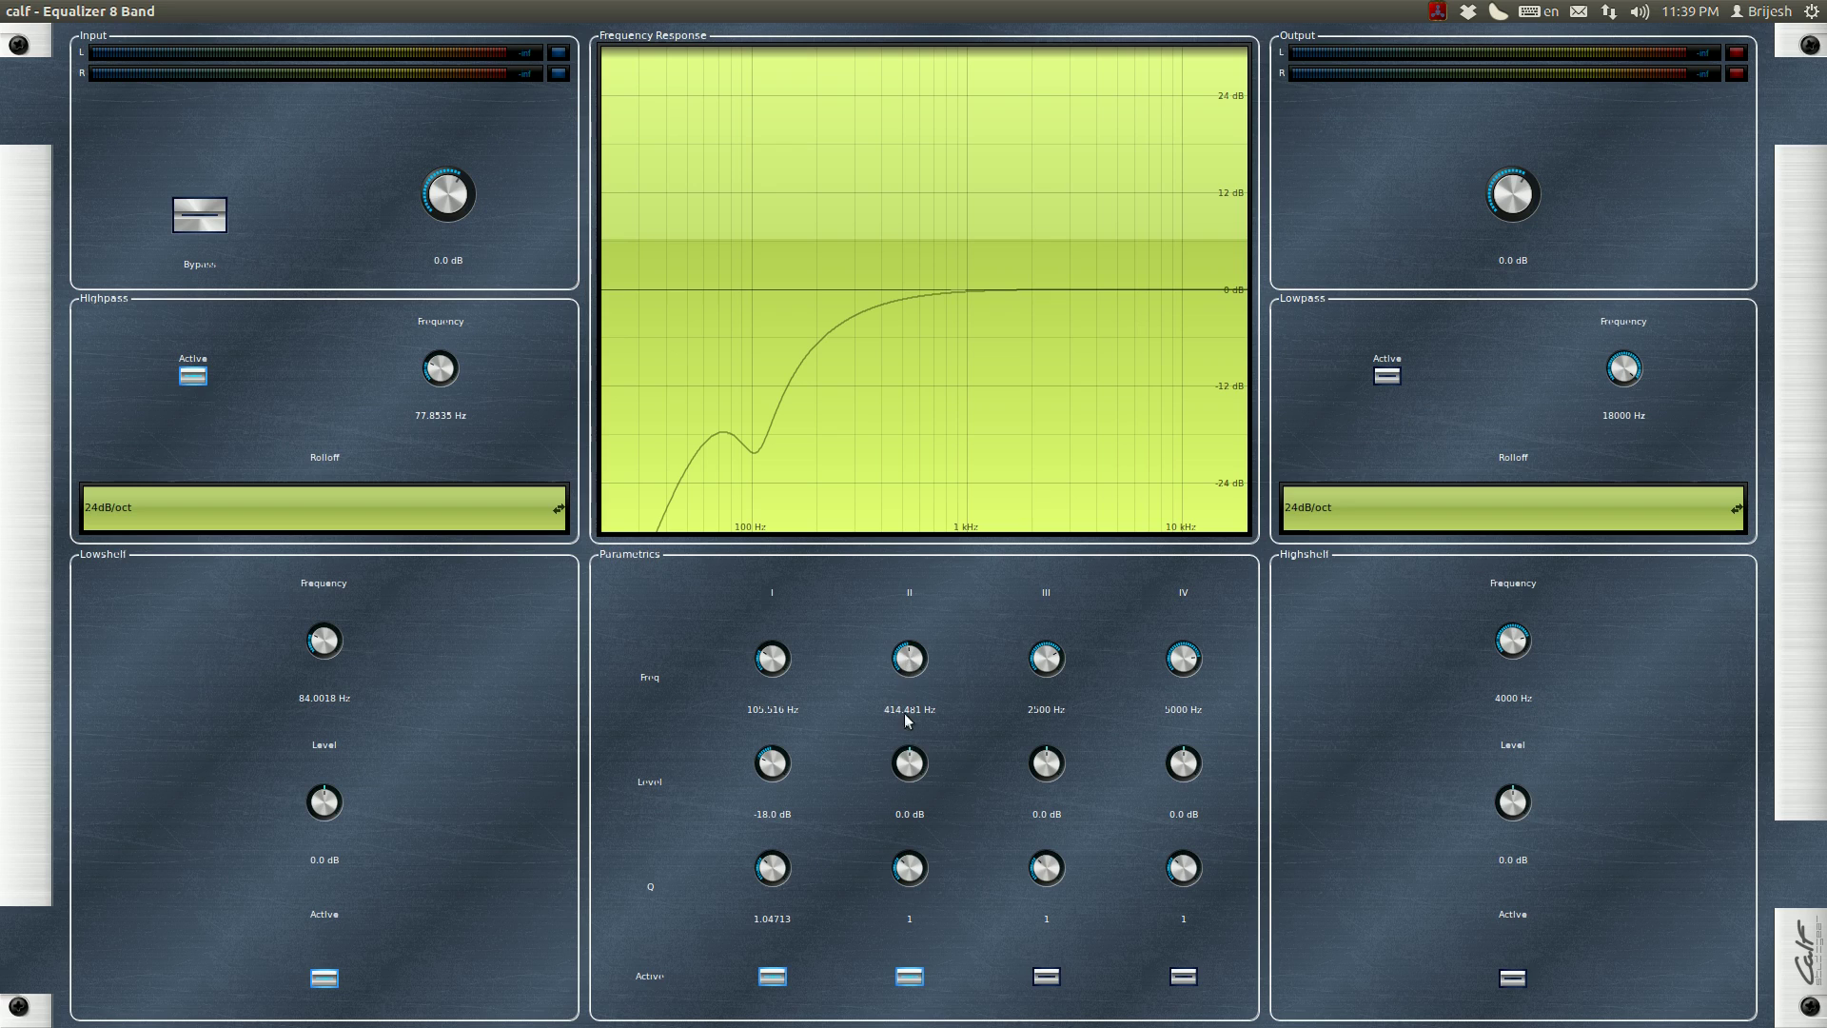
pyautogui.moveTo(907, 761)
pyautogui.mouseDown()
pyautogui.moveTo(907, 813)
pyautogui.moveTo(900, 723)
pyautogui.moveTo(907, 758)
pyautogui.mouseUp()
# Raise parametric band I's level to 0.0 dB
pyautogui.scroll(7, 776, 769)
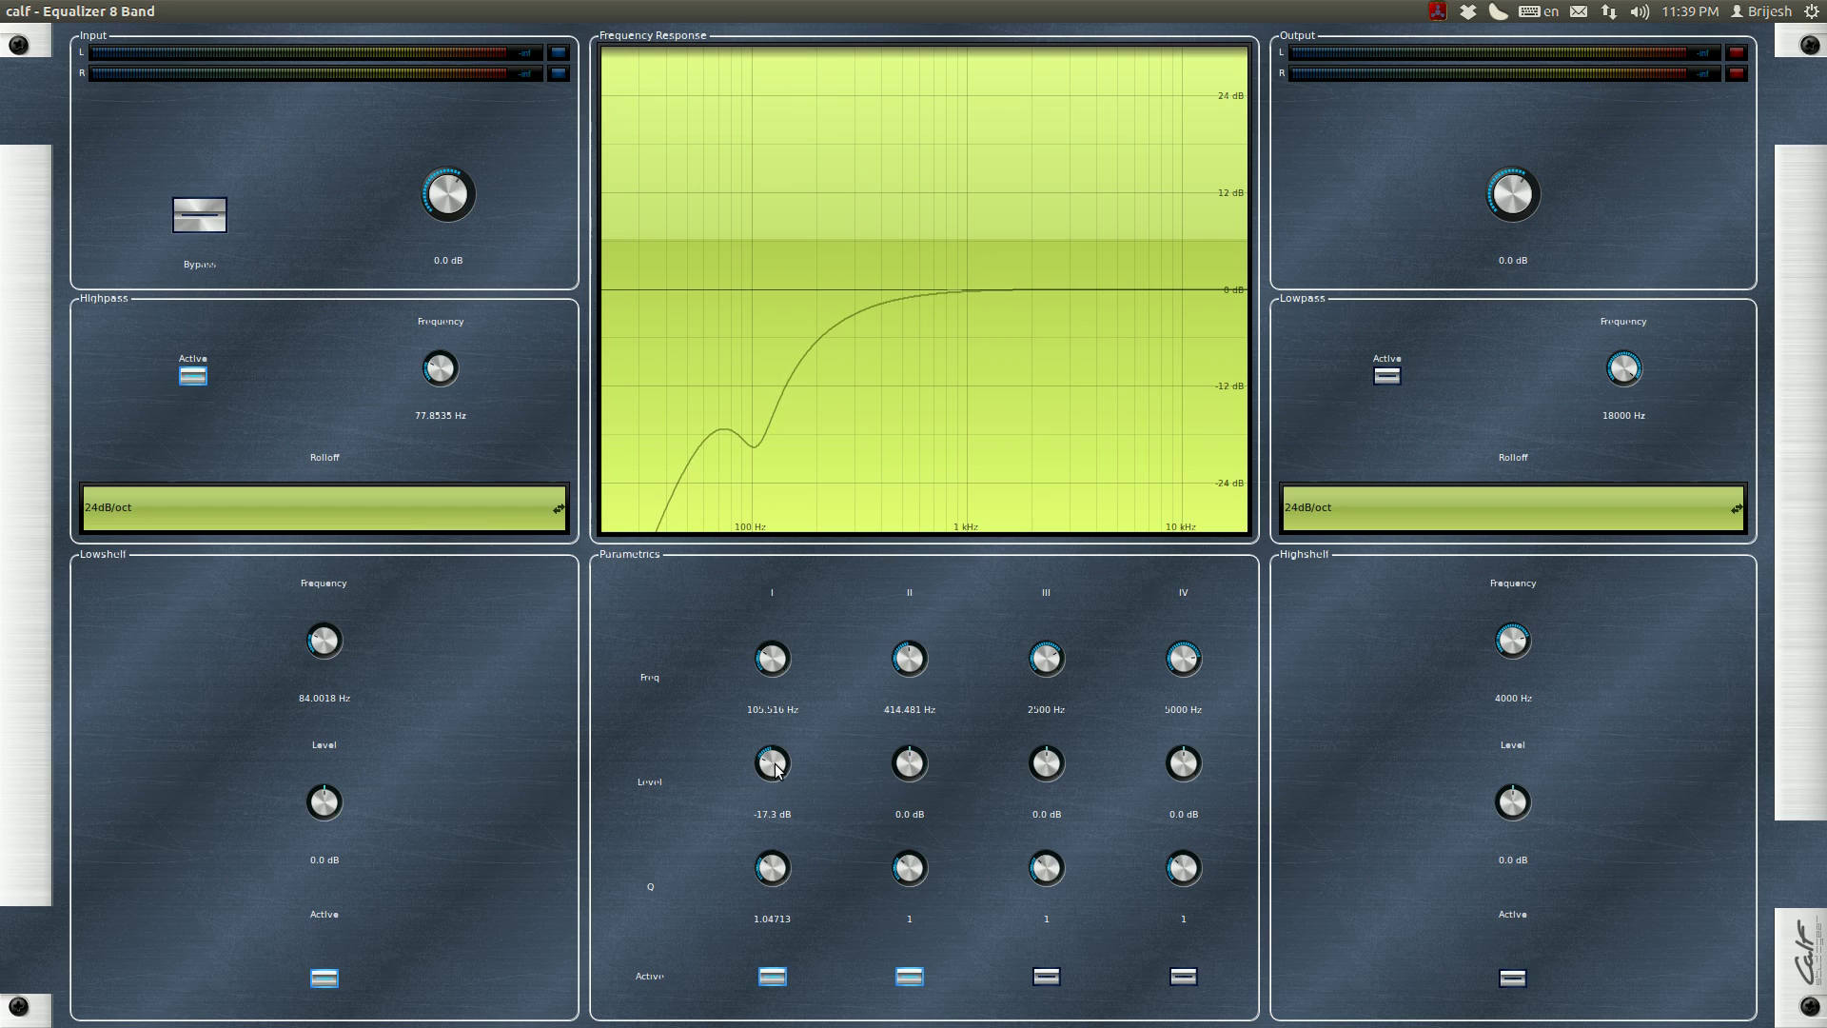
pyautogui.scroll(6, 776, 769)
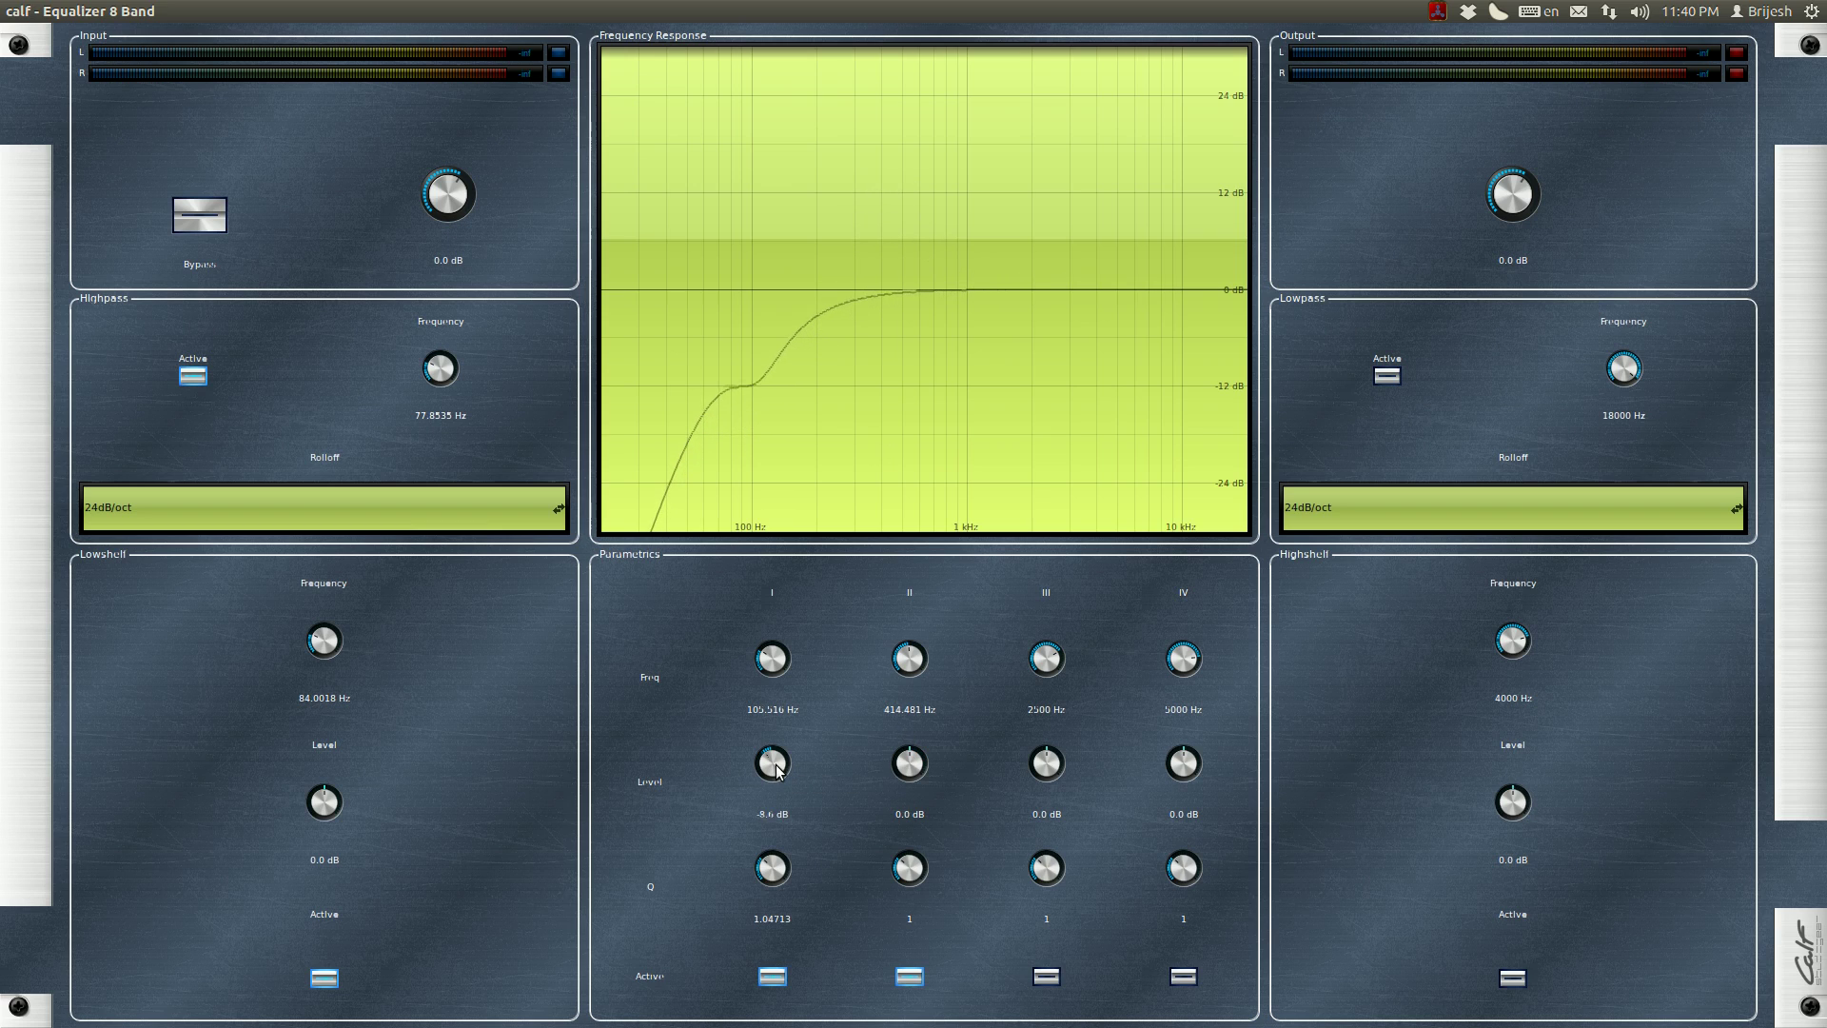
pyautogui.scroll(1, 777, 770)
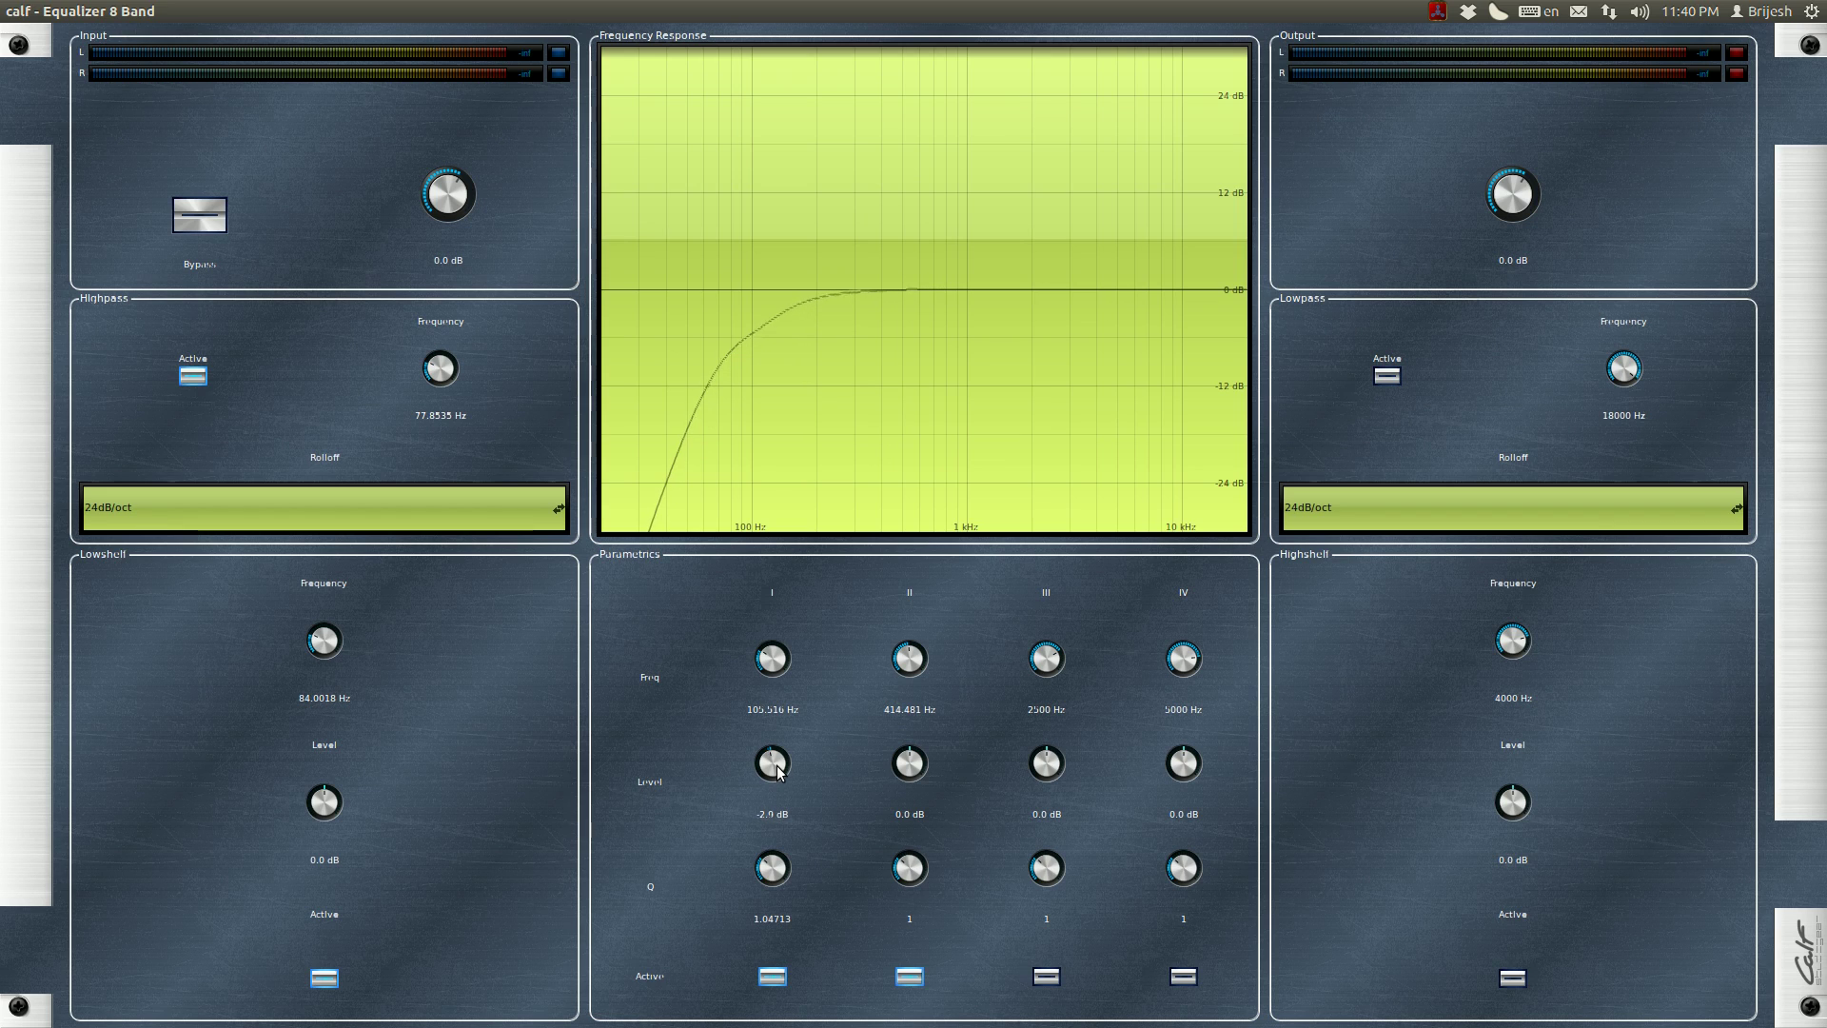
pyautogui.scroll(1, 778, 771)
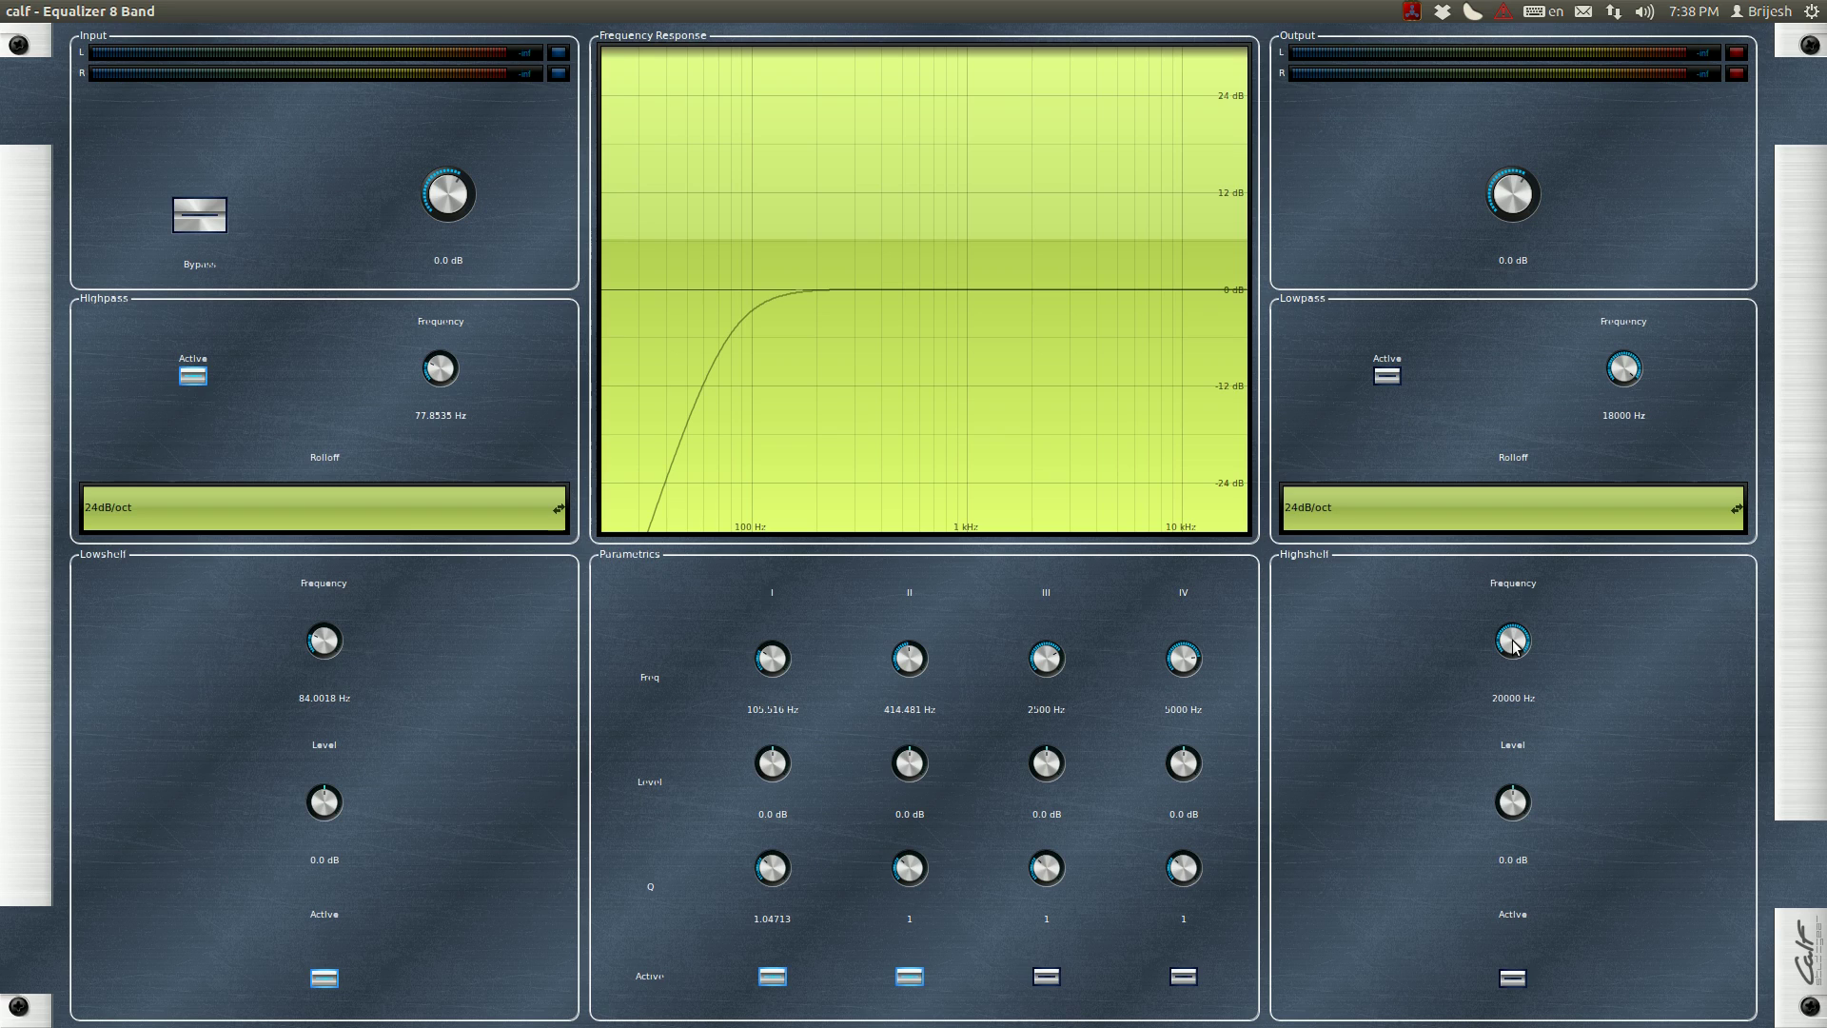
# Activate the high shelf filter and set its frequency to about 12676 Hz and its level to -15.1 dB
pyautogui.scroll(-3, 1514, 644)
pyautogui.scroll(1, 1514, 644)
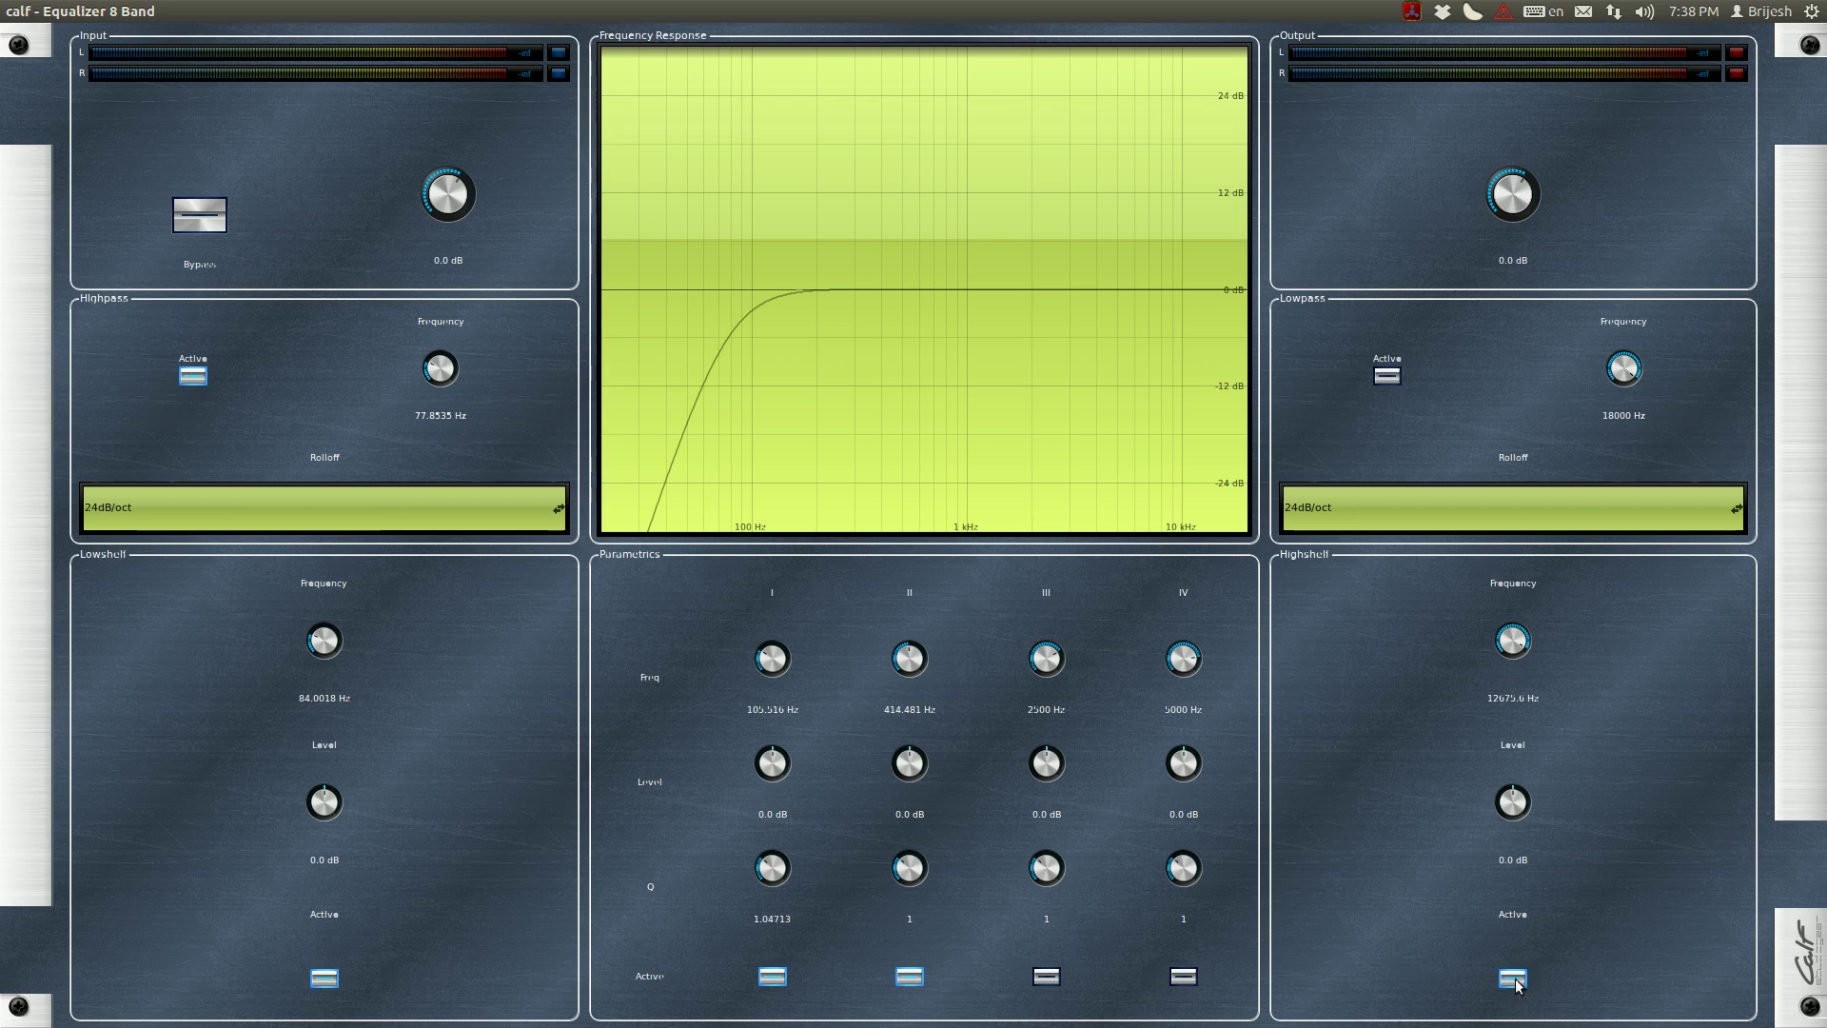
pyautogui.moveTo(1510, 798)
pyautogui.mouseDown()
pyautogui.moveTo(1494, 754)
pyautogui.moveTo(1512, 805)
pyautogui.mouseUp()
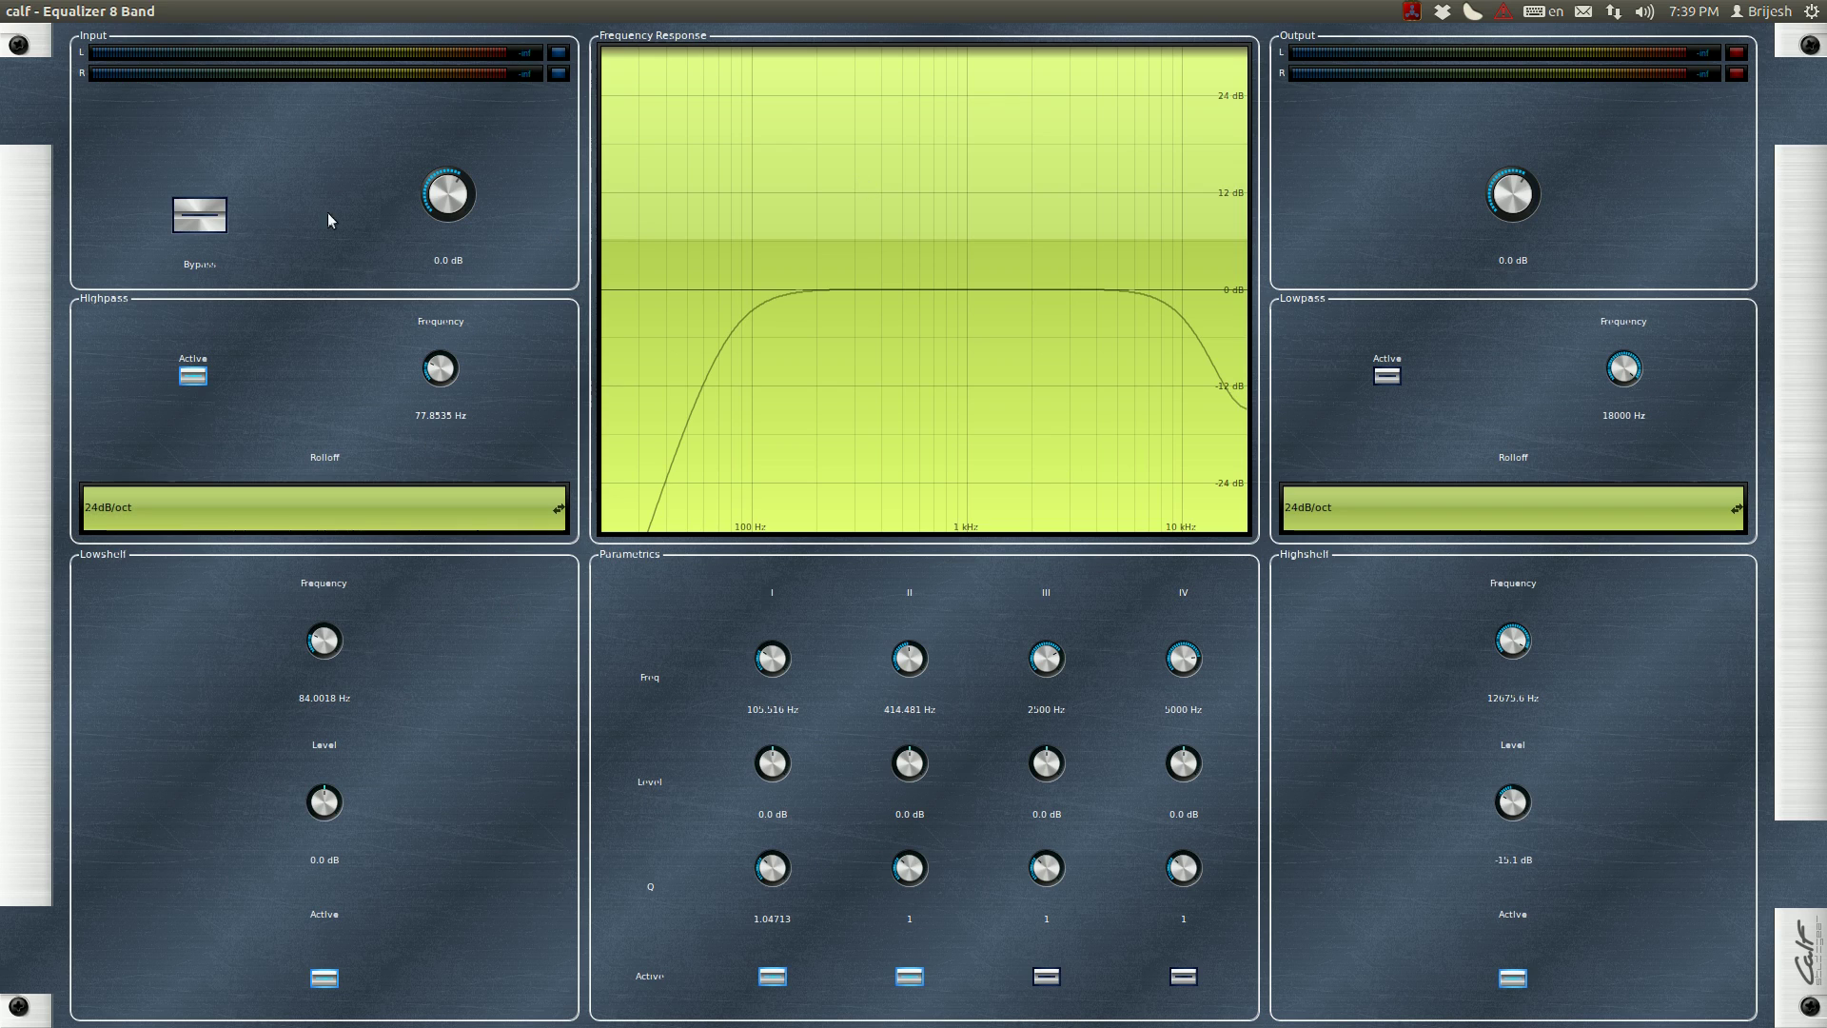
# Store the current equalizer settings as a preset named mixer
pyautogui.click(100, 13)
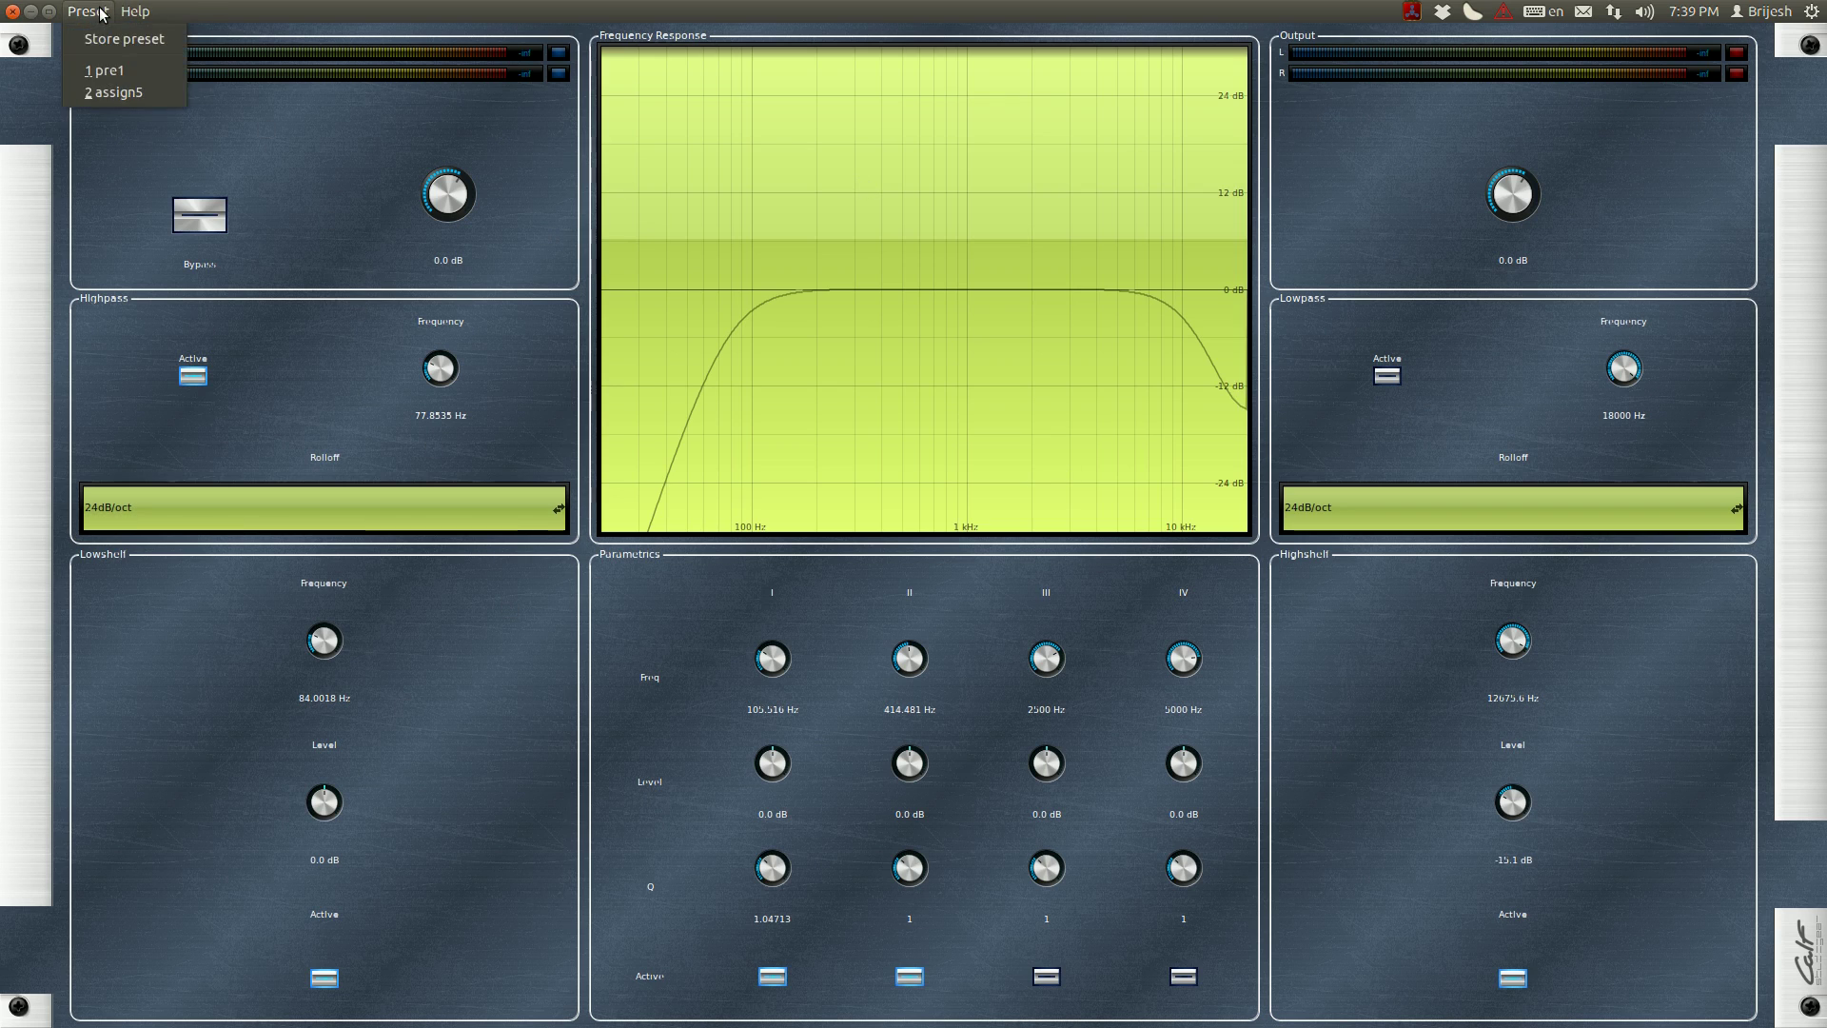
pyautogui.click(109, 39)
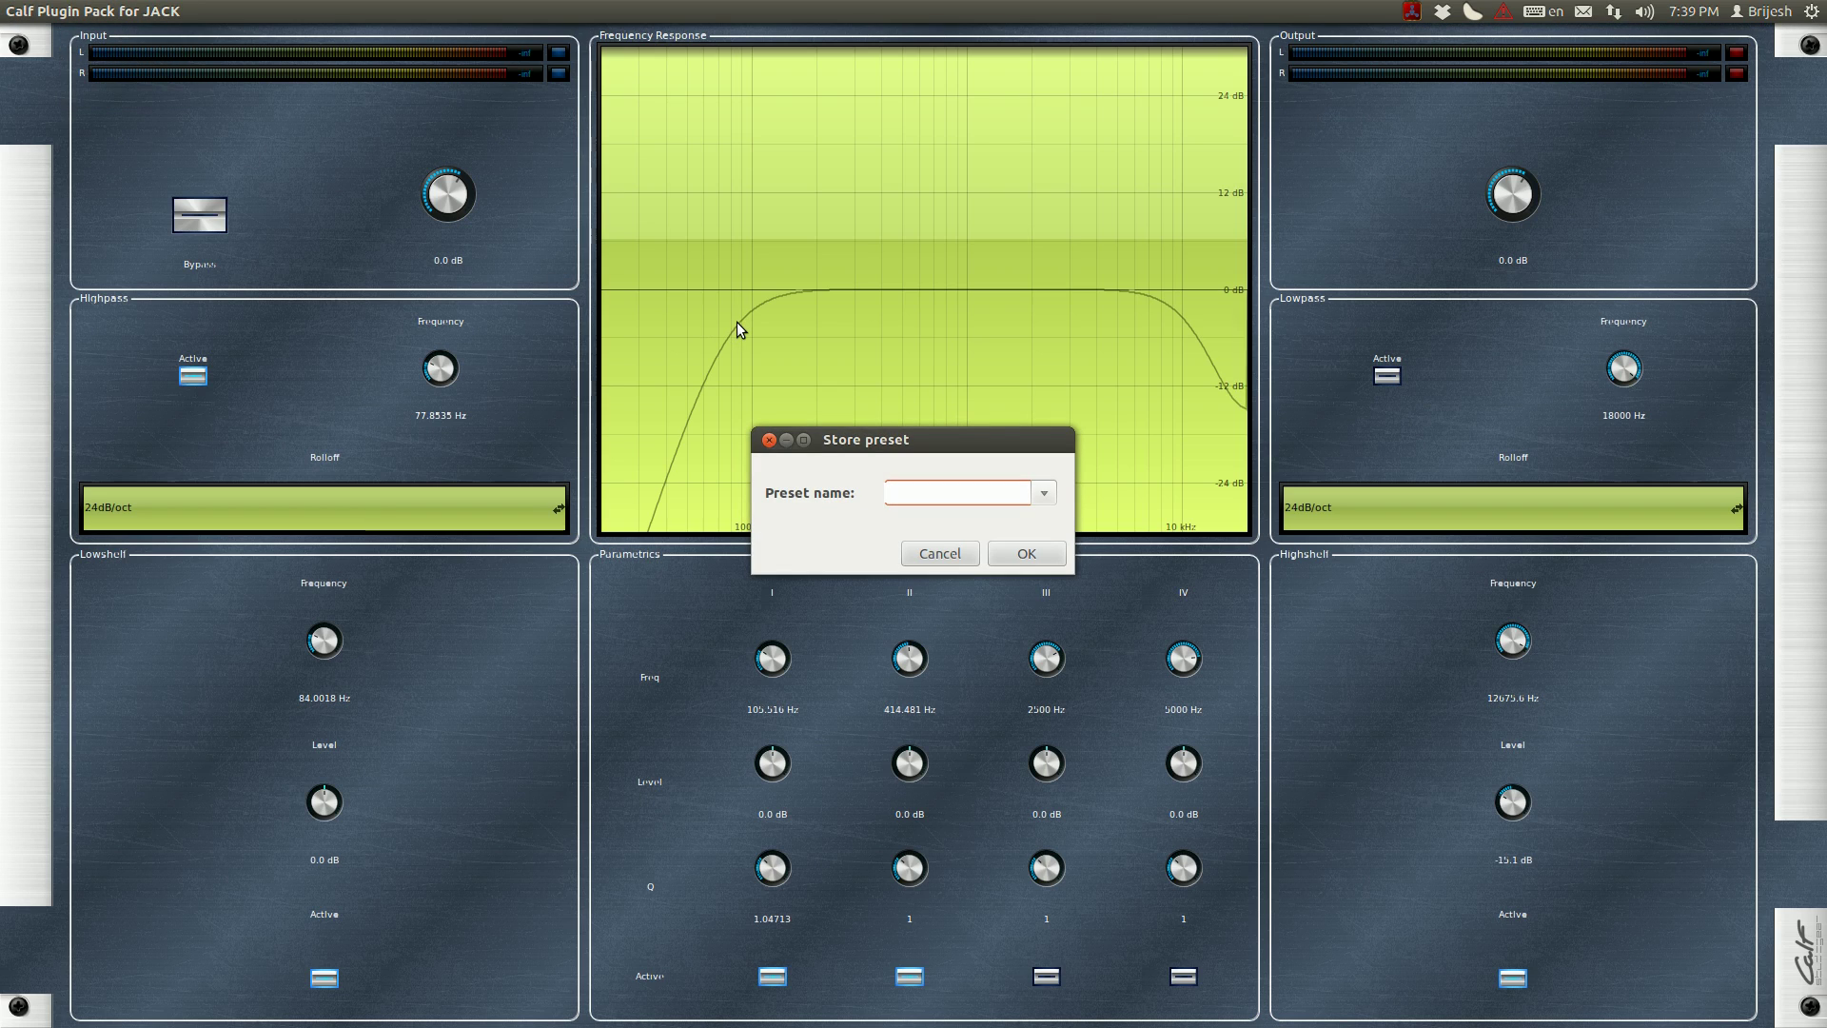
pyautogui.write('mixer')
pyautogui.click(1014, 549)
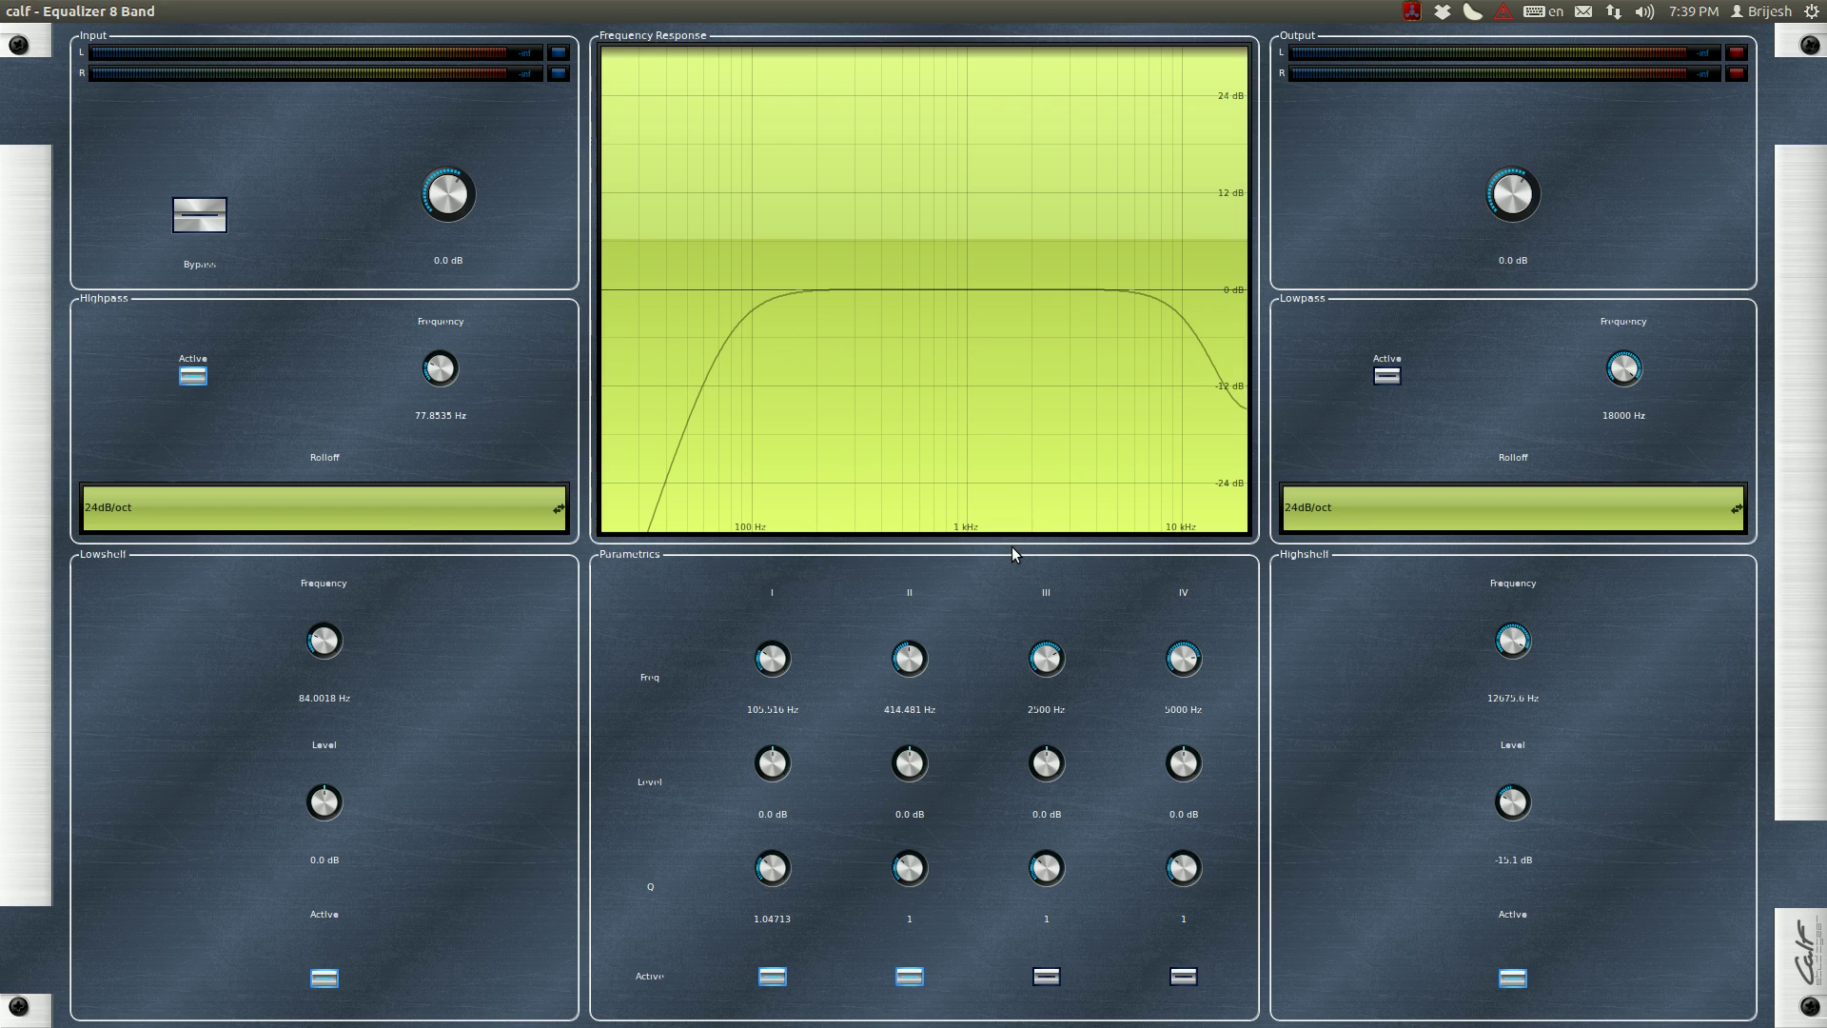
# Load the pre1 preset, and switch back to the mixer preset
pyautogui.click(87, 10)
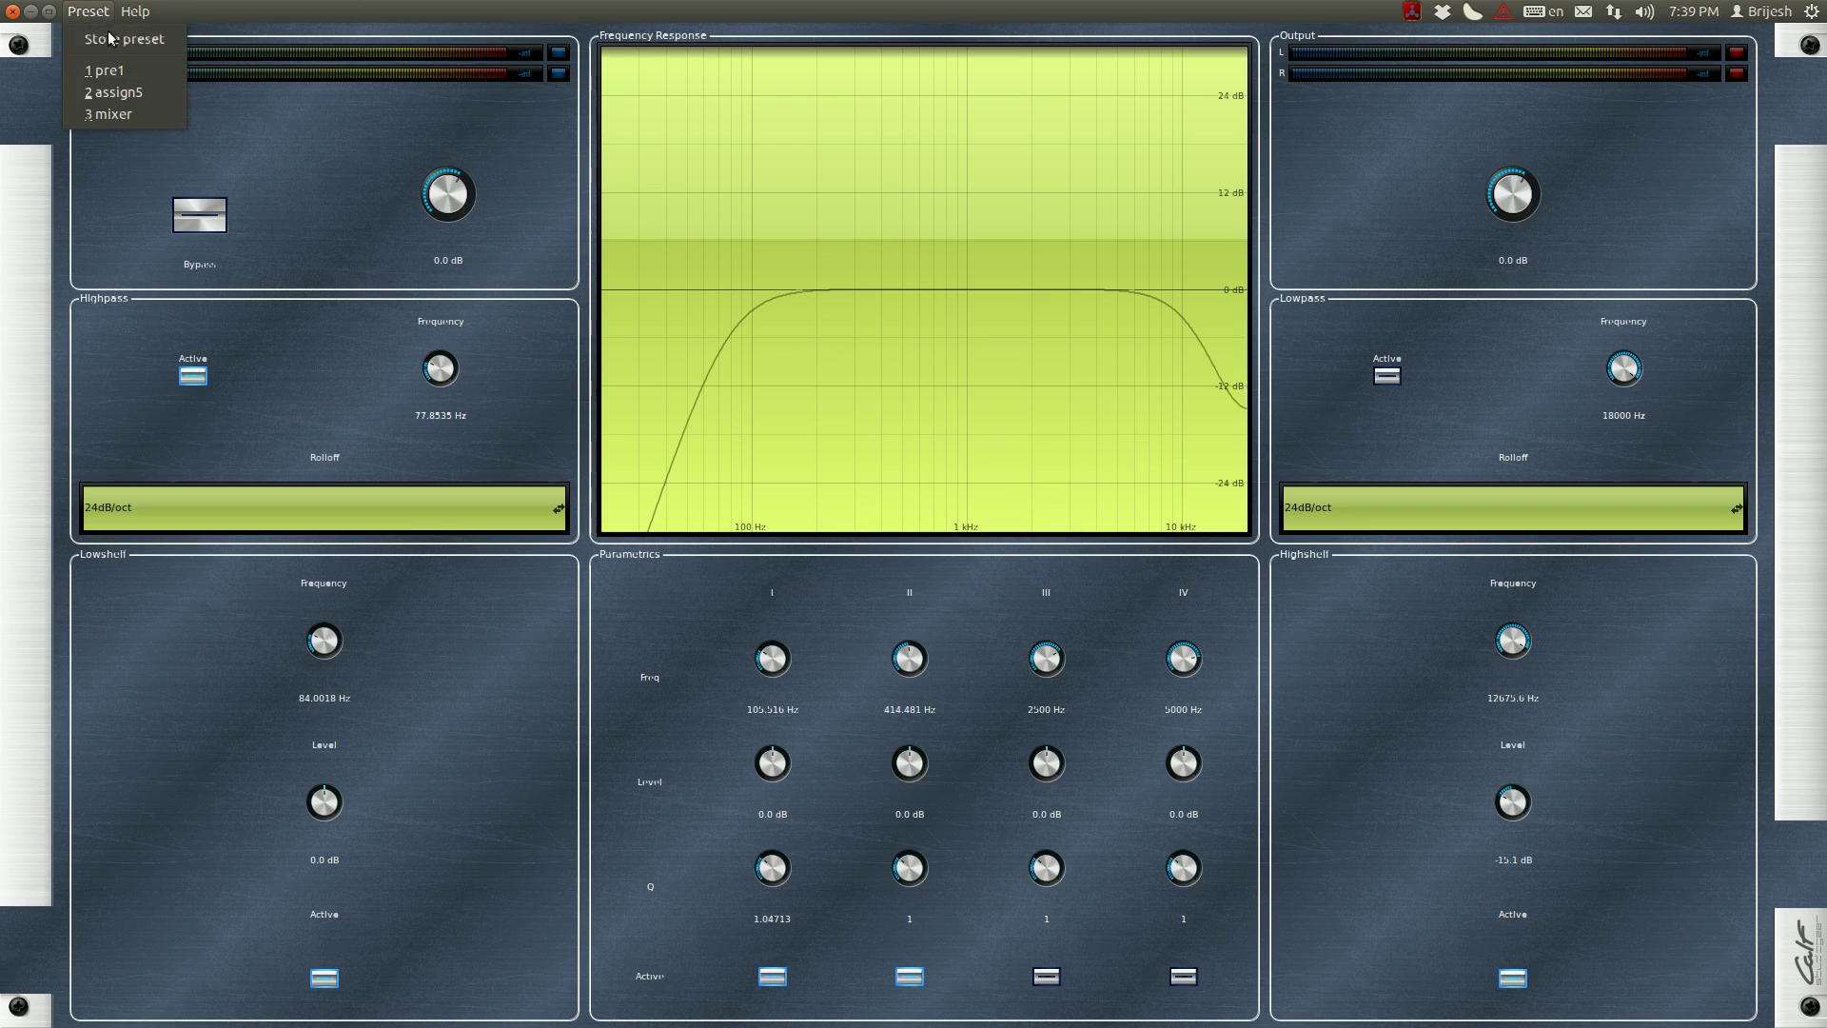
pyautogui.click(112, 71)
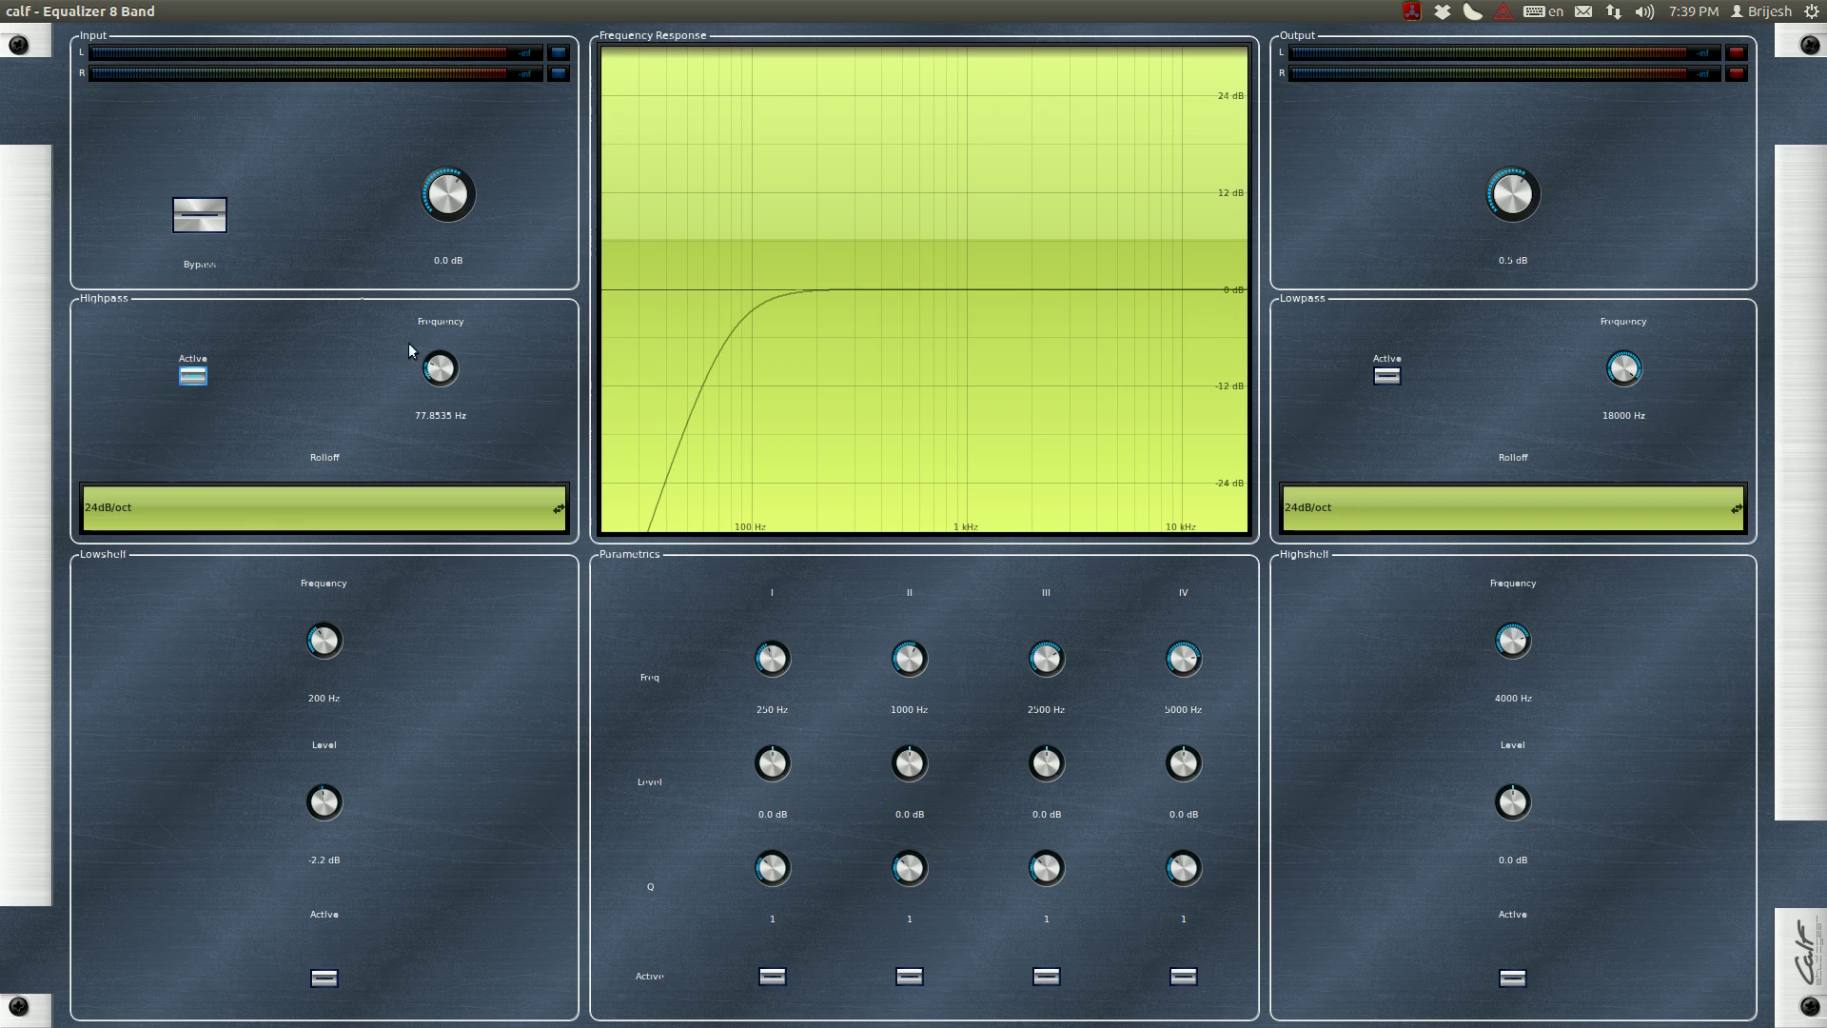
pyautogui.click(92, 11)
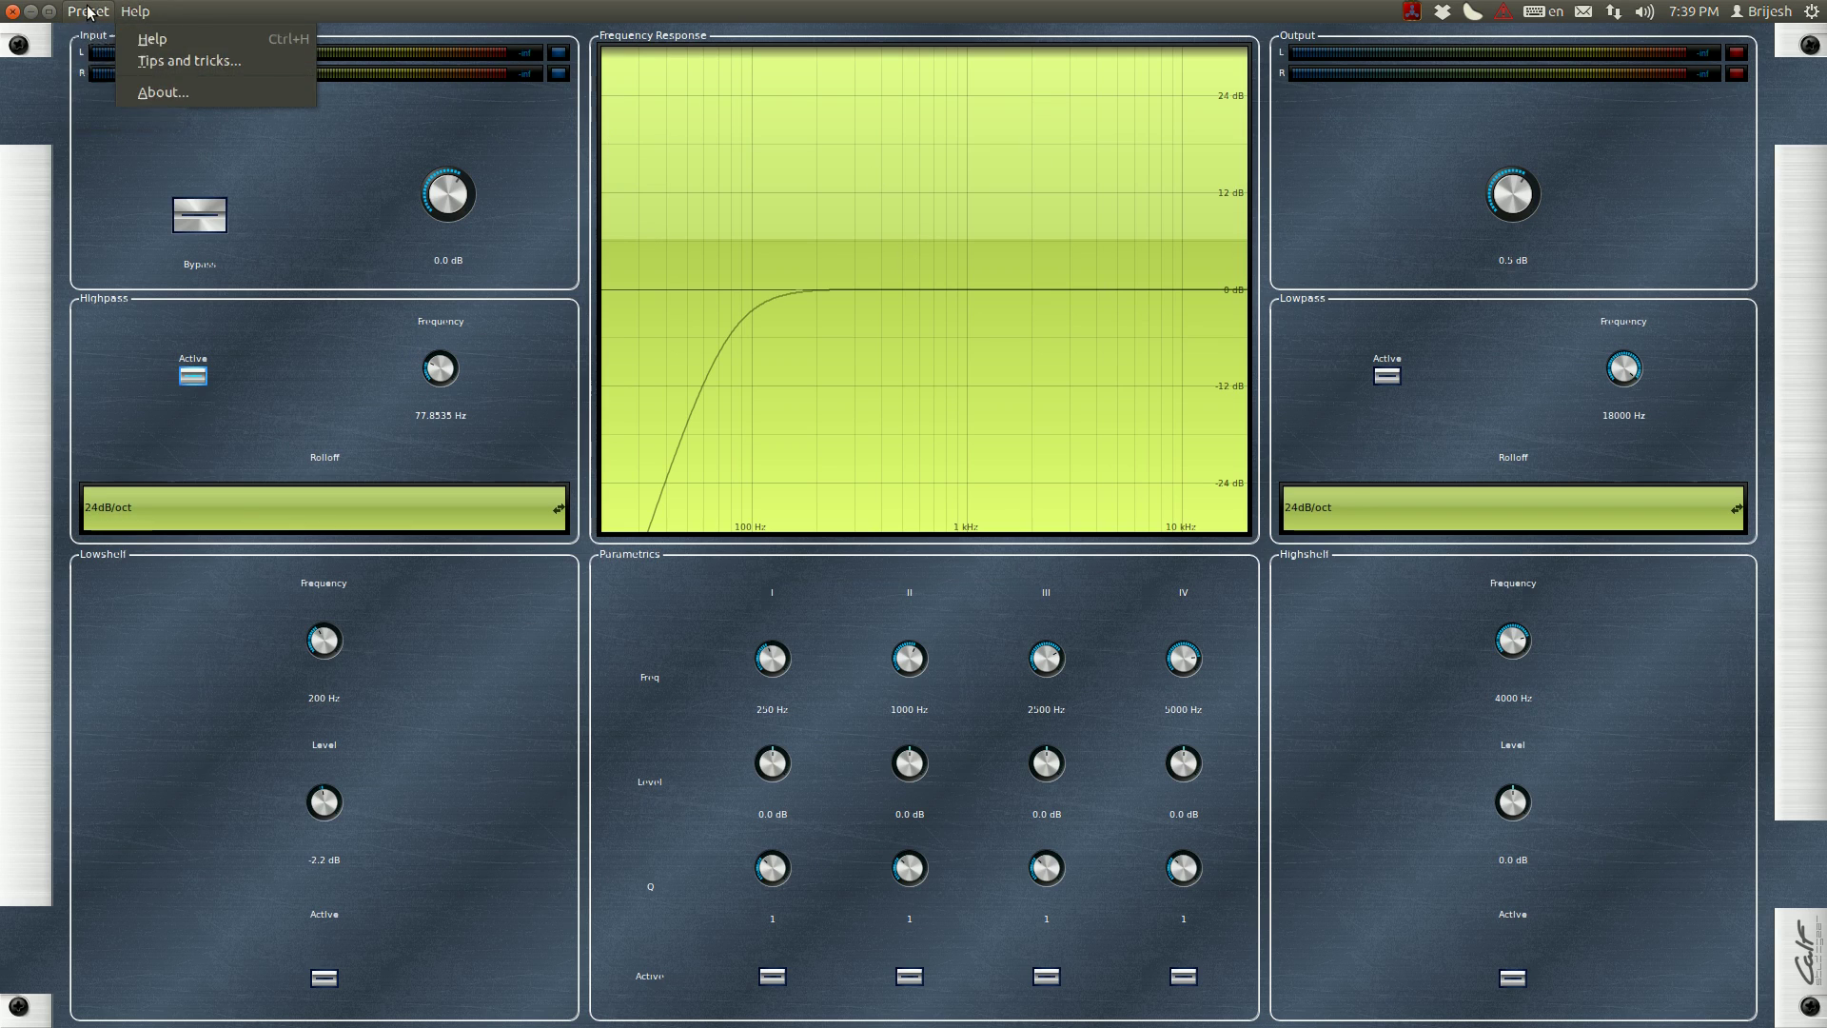
pyautogui.click(107, 113)
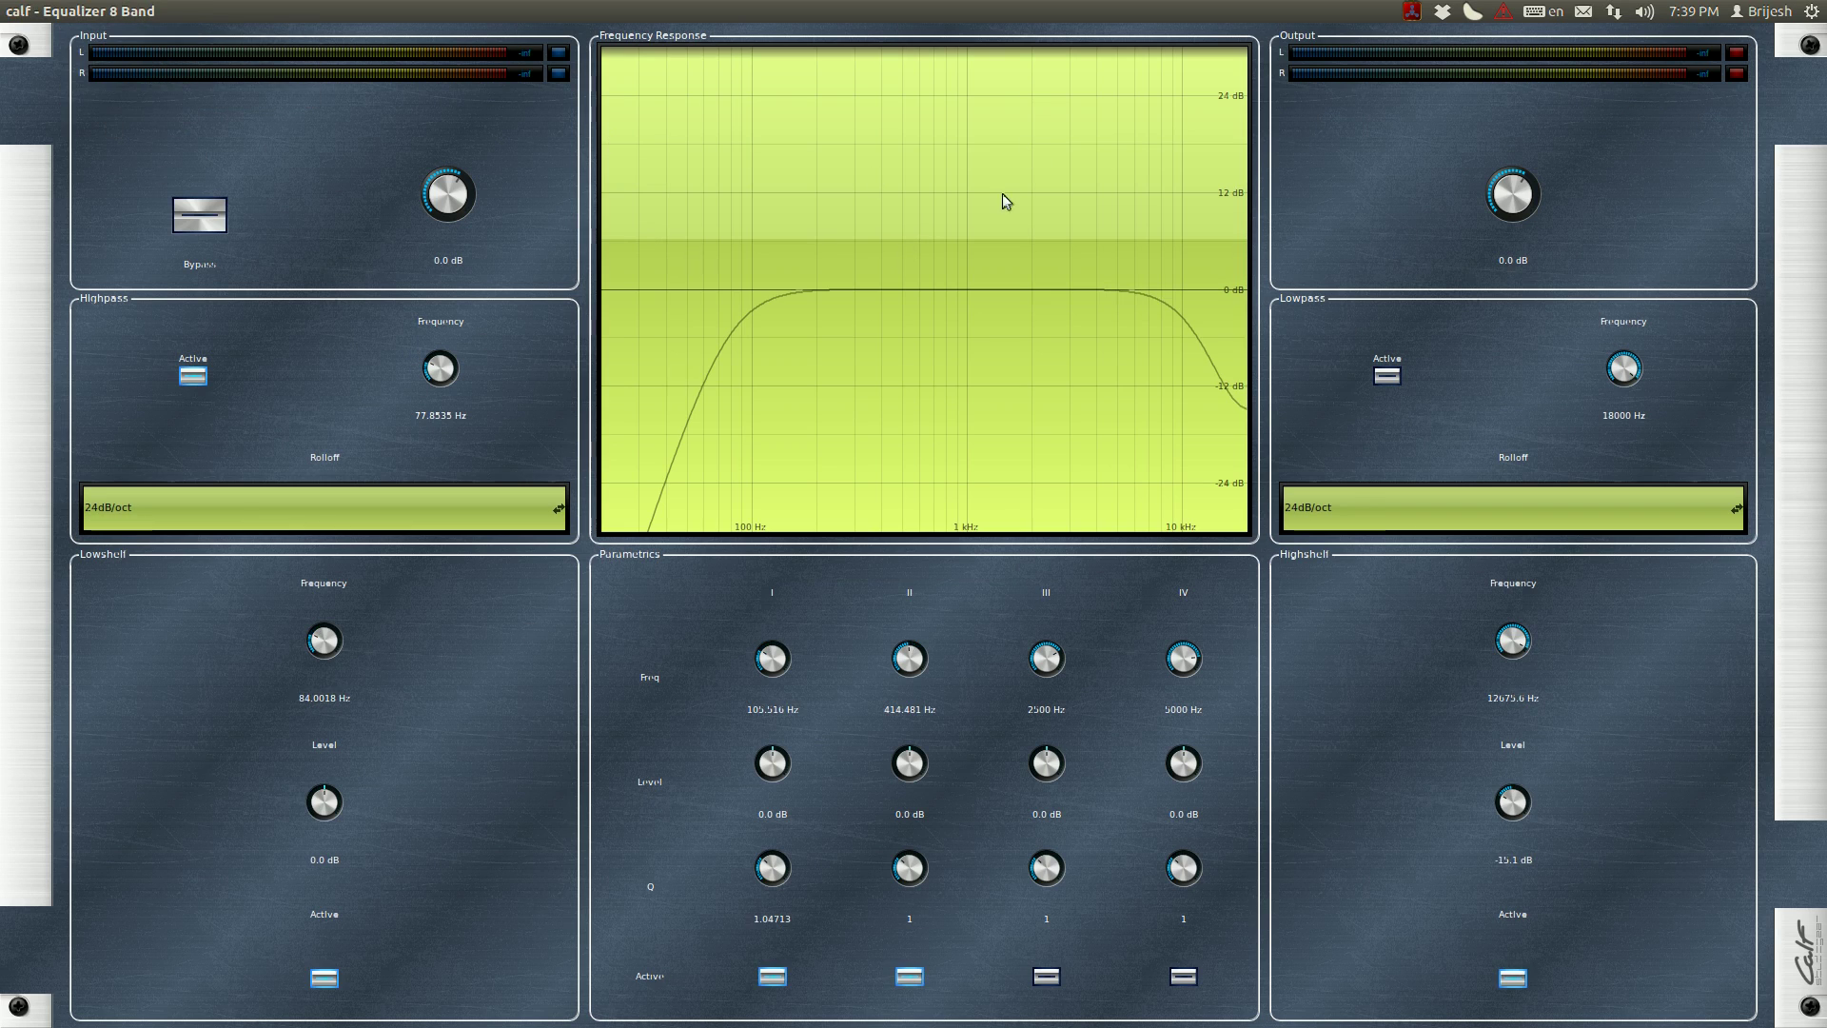